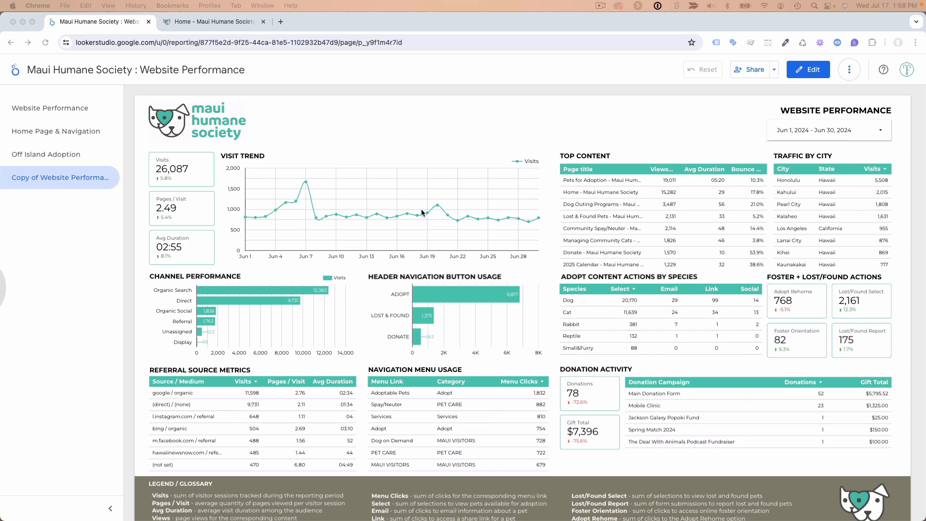
Open the report for editing and select the donation campaign table in the Donation Activity section
{"action": "left_click", "coordinate": [810, 71]}
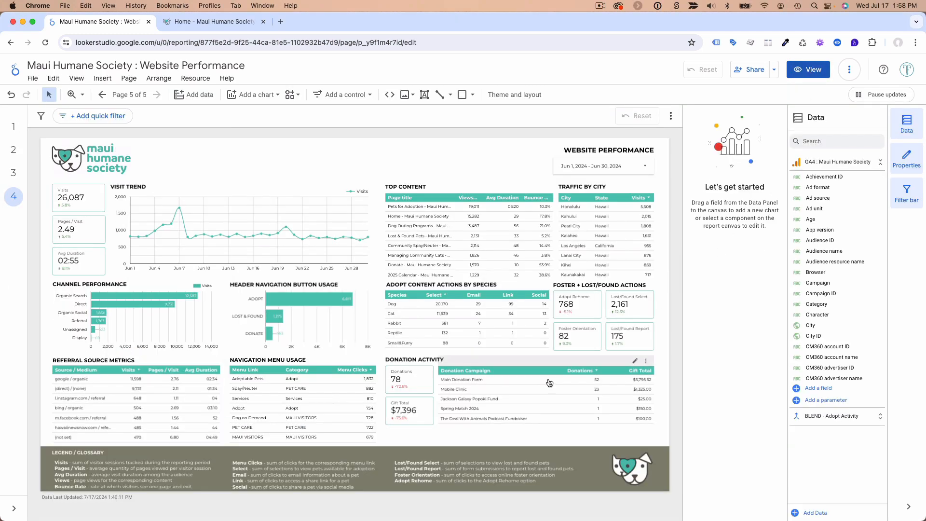
{"action": "left_click", "coordinate": [537, 364]}
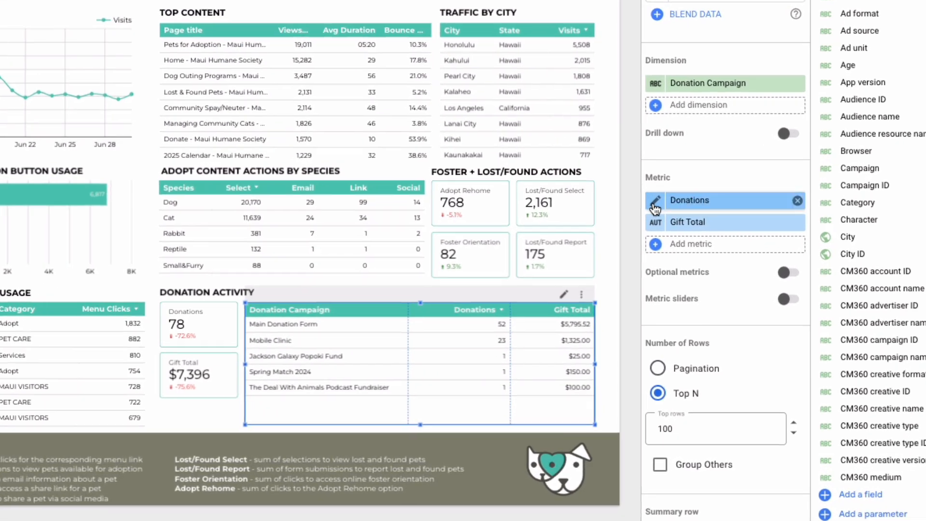
Examine the source fields behind the Donations and Gift Total metrics of the donation campaign table
{"action": "left_click", "coordinate": [664, 228]}
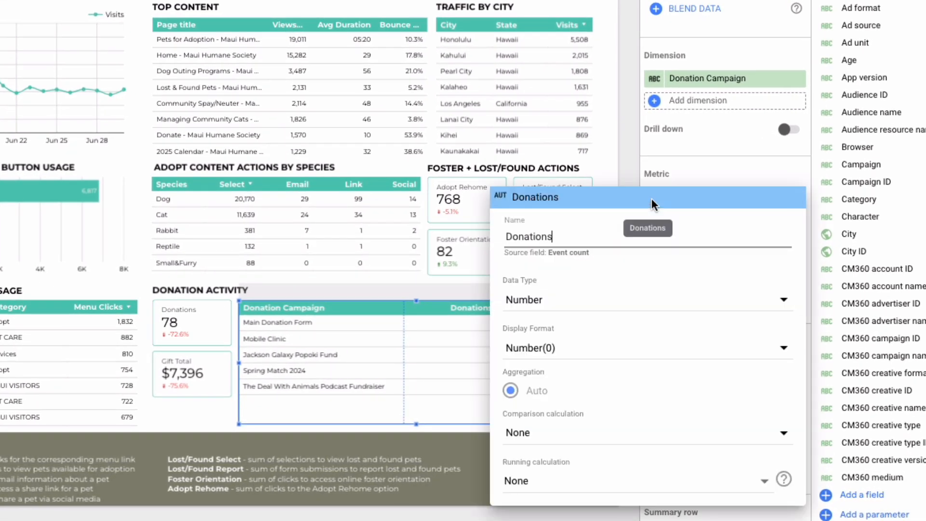
{"action": "left_click", "coordinate": [587, 256]}
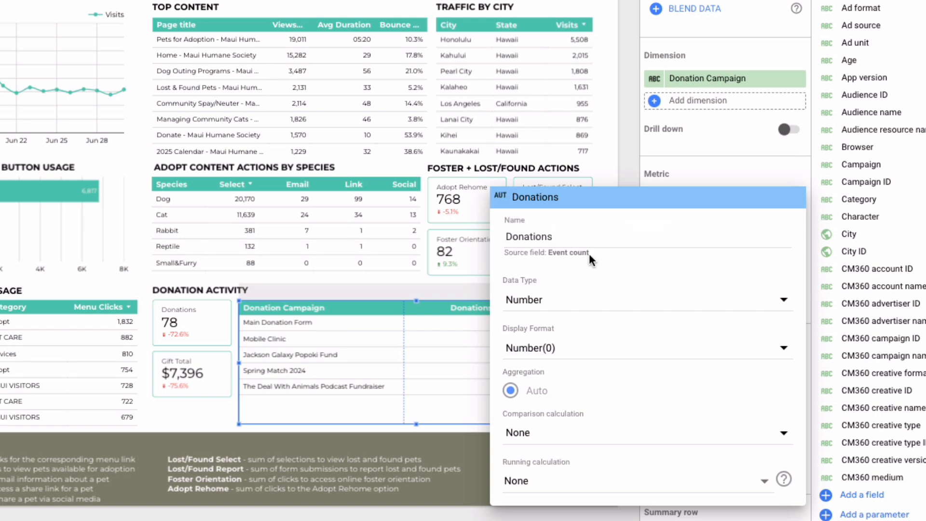
{"action": "left_click", "coordinate": [693, 162]}
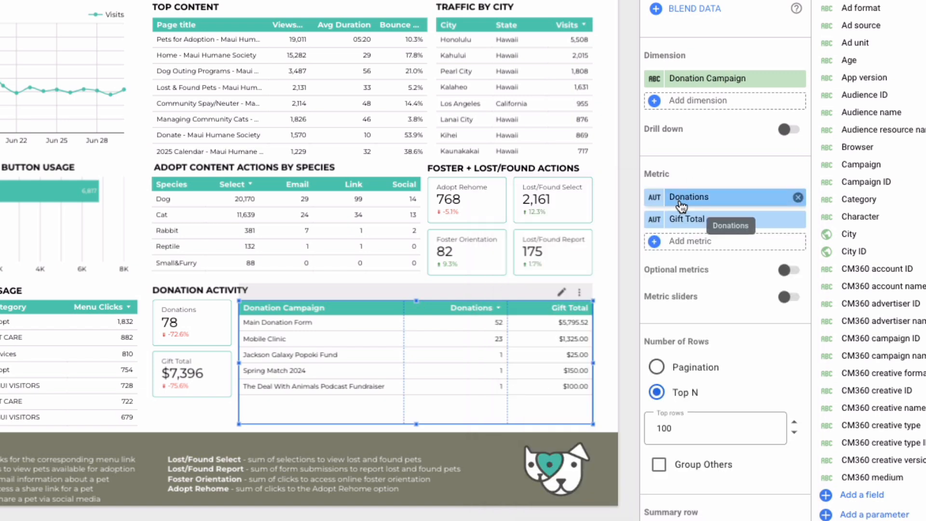
{"action": "left_click", "coordinate": [657, 219]}
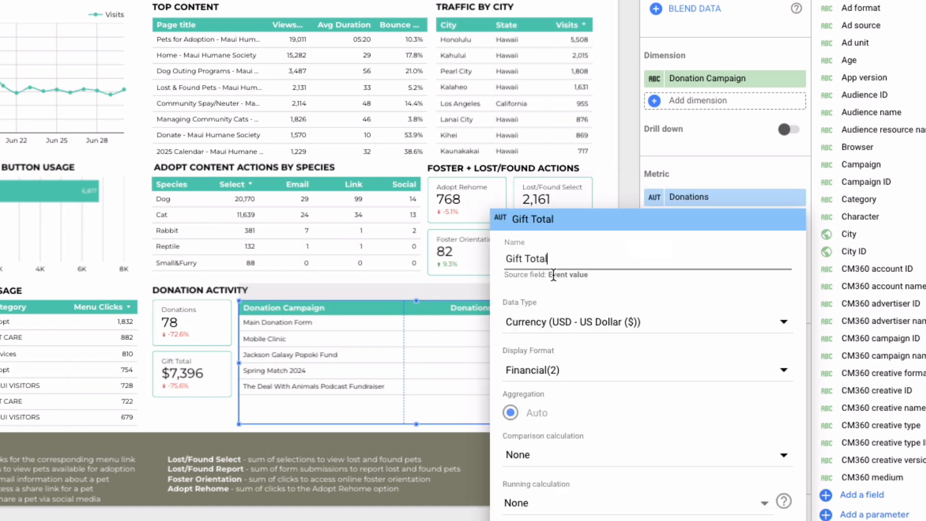
{"action": "left_click_drag", "start_coordinate": [553, 275], "coordinate": [591, 275]}
{"action": "left_click", "coordinate": [681, 169]}
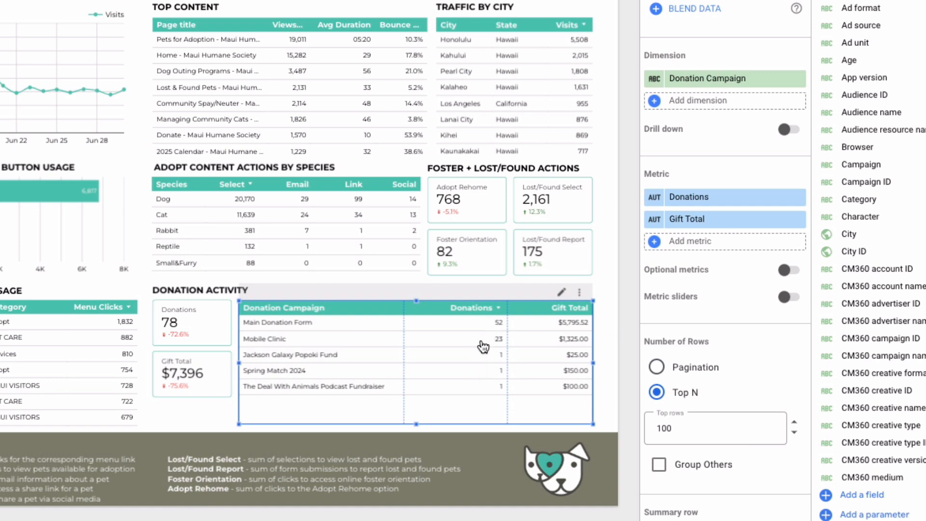
{"action": "left_click", "coordinate": [656, 223]}
{"action": "left_click_drag", "start_coordinate": [550, 274], "coordinate": [604, 277]}
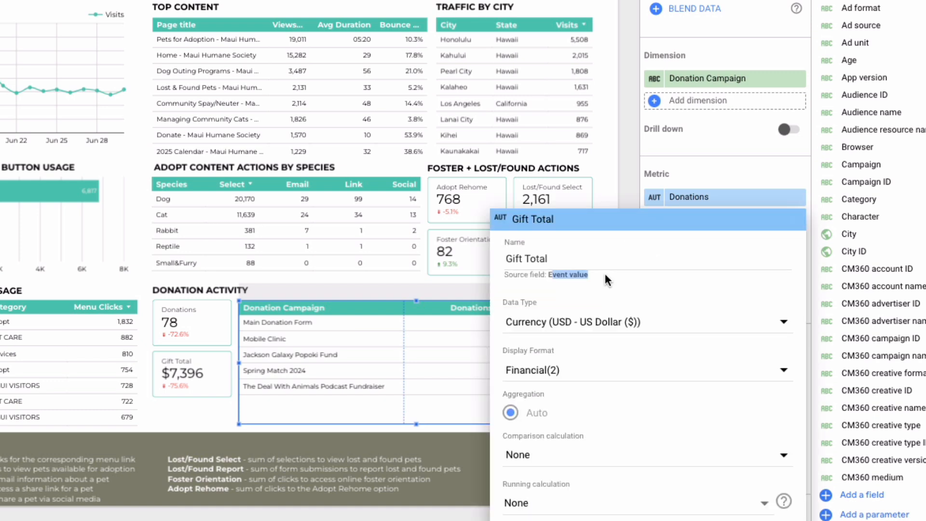
{"action": "left_click", "coordinate": [691, 181]}
{"action": "left_click", "coordinate": [655, 197]}
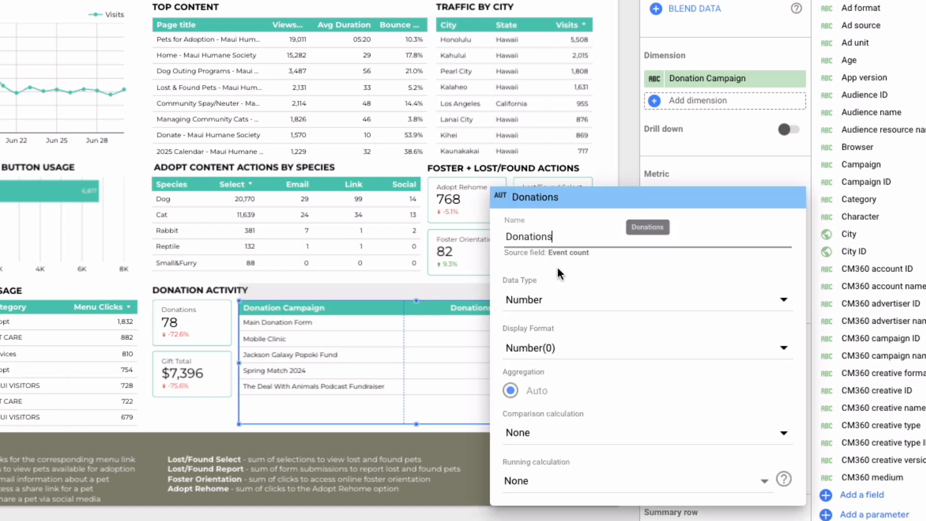
{"action": "left_click", "coordinate": [692, 163]}
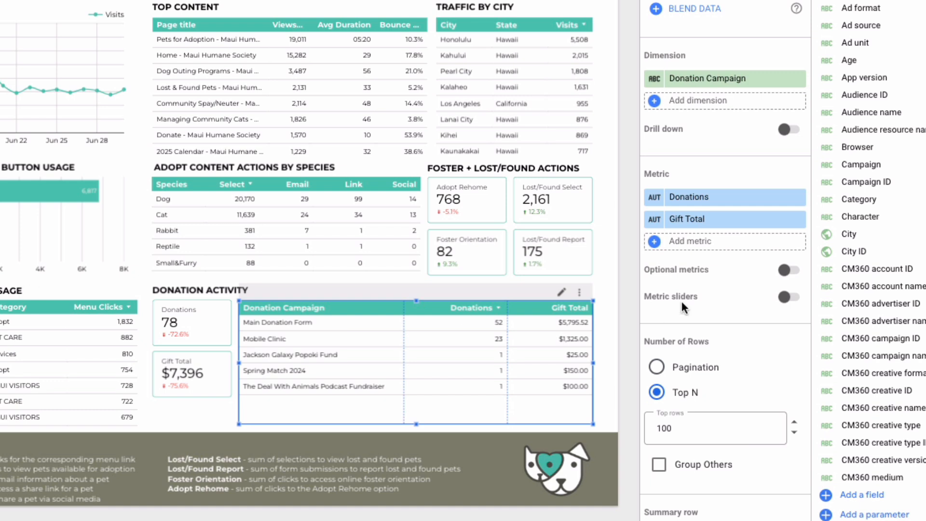
Add a calculated metric named Avg Gift to the donation campaign table with the formula Event value / Event count
{"action": "left_click", "coordinate": [691, 242]}
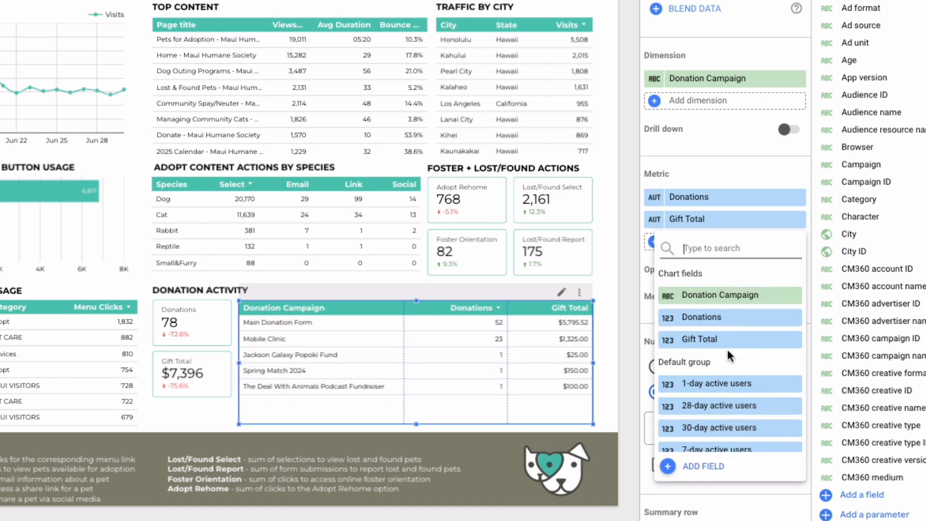
{"action": "left_click", "coordinate": [701, 466]}
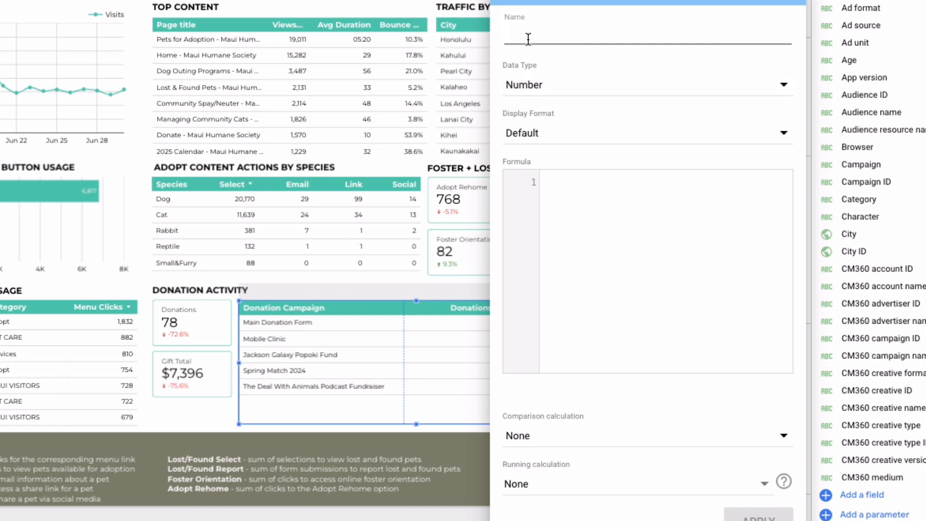
{"action": "type", "text": "Avg"}
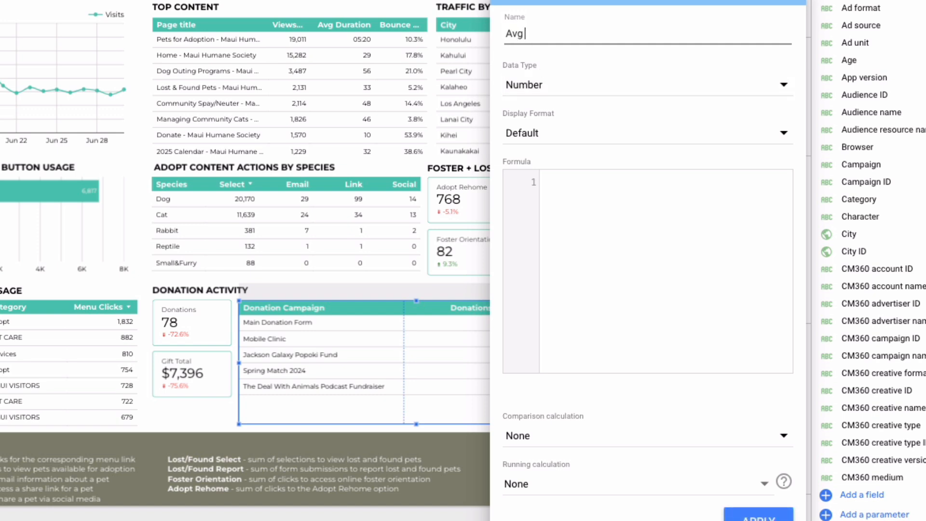
{"action": "type", "text": " Gift"}
{"action": "left_click", "coordinate": [591, 210]}
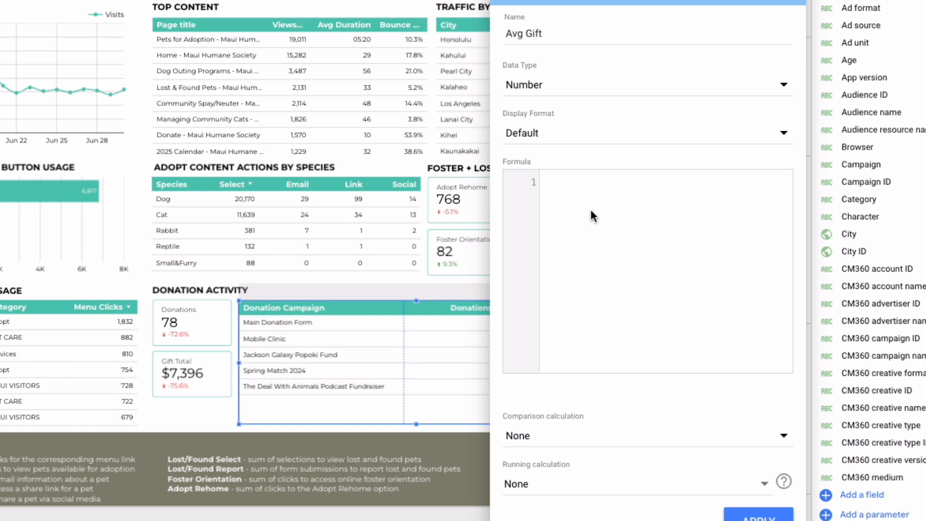
{"action": "type", "text": "Ev"}
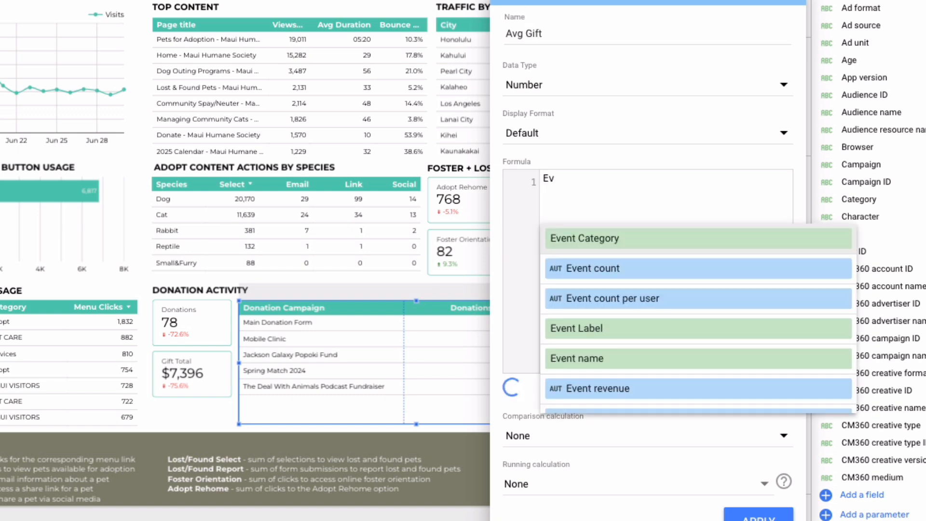
{"action": "type", "text": "ent value "}
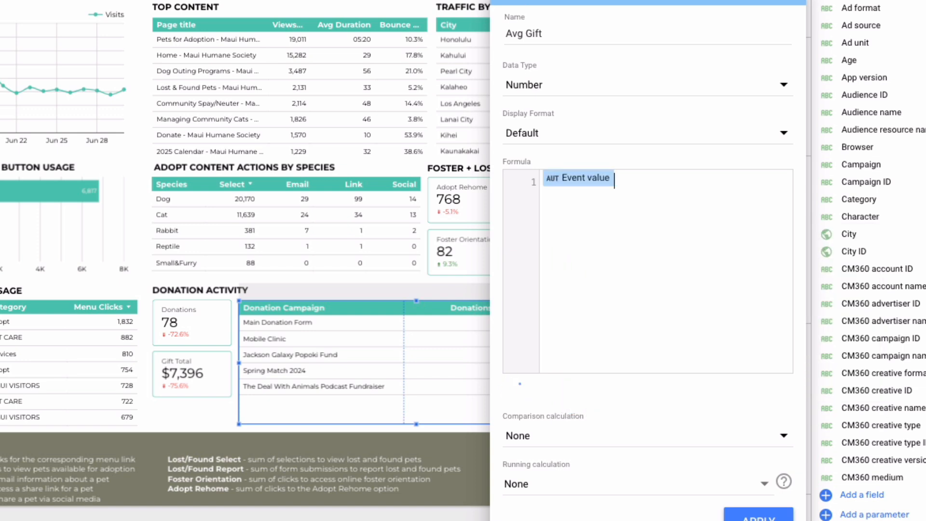
{"action": "type", "text": "/ Event count"}
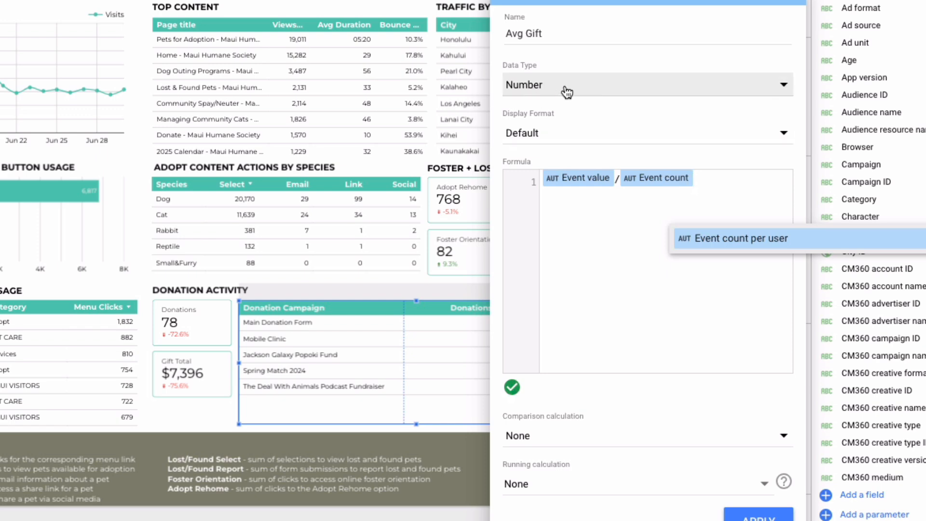
Set the Avg Gift field's data type to Currency (USD - US Dollar ($)) and apply the field
{"action": "left_click", "coordinate": [589, 86]}
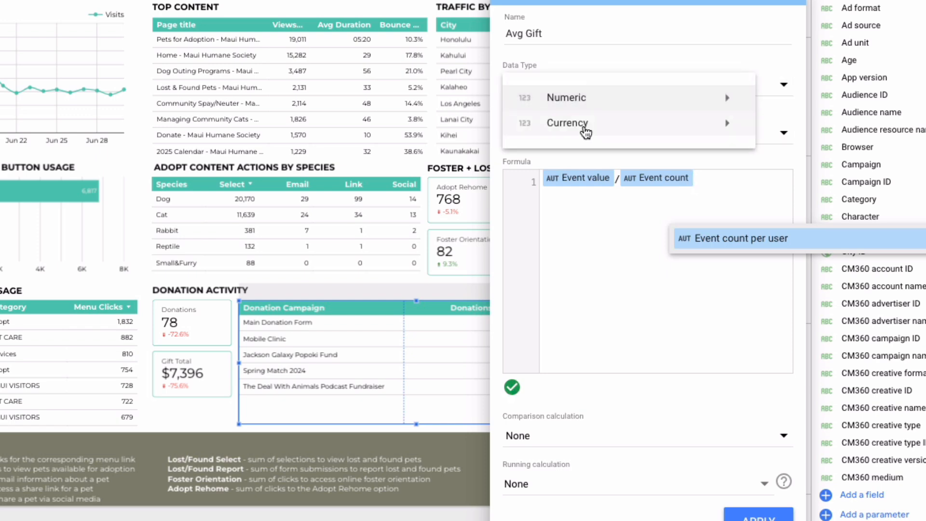
{"action": "mouse_move", "coordinate": [586, 130]}
{"action": "scroll", "coordinate": [820, 159], "scroll_direction": "down", "scroll_amount": 15}
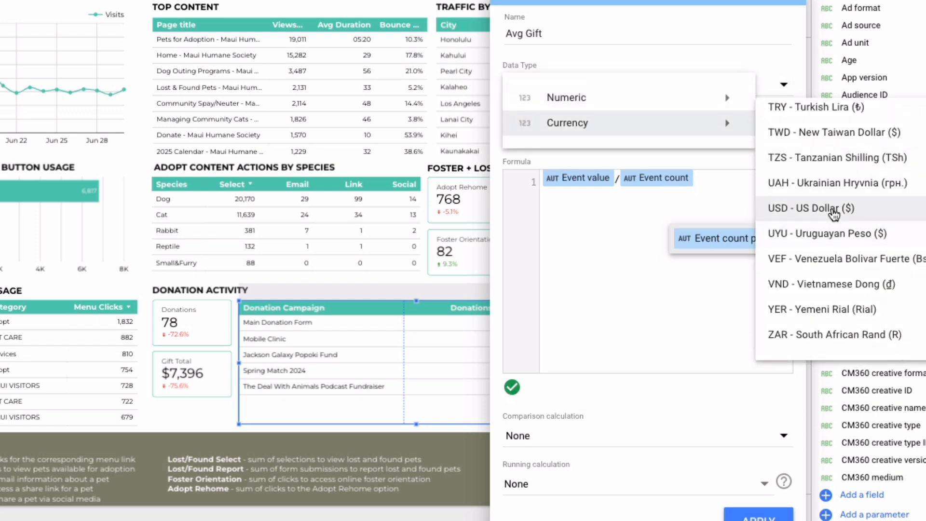
{"action": "left_click", "coordinate": [831, 207]}
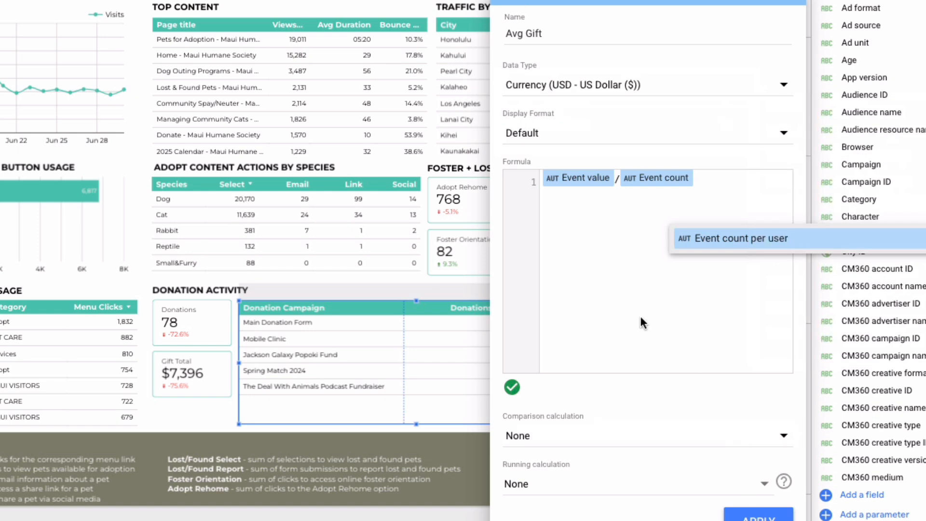
{"action": "left_click", "coordinate": [744, 516]}
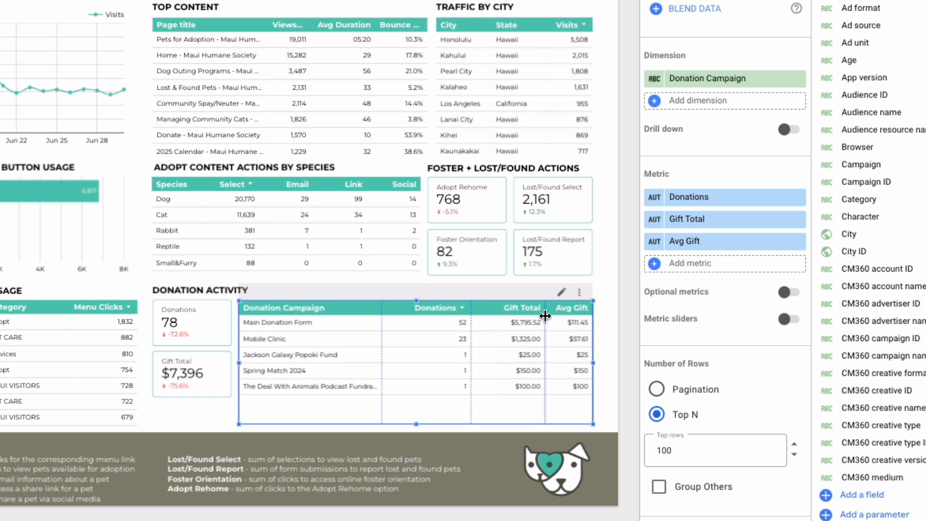
Widen the Avg Gift column slightly and set its decimal precision to 2, leaving the table deselected
{"action": "left_click_drag", "start_coordinate": [545, 316], "coordinate": [533, 321]}
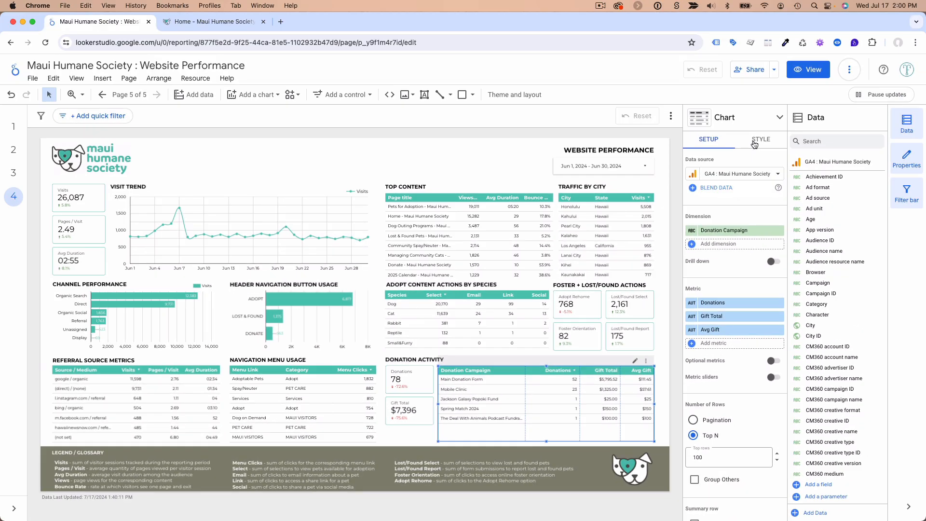
{"action": "left_click", "coordinate": [757, 140]}
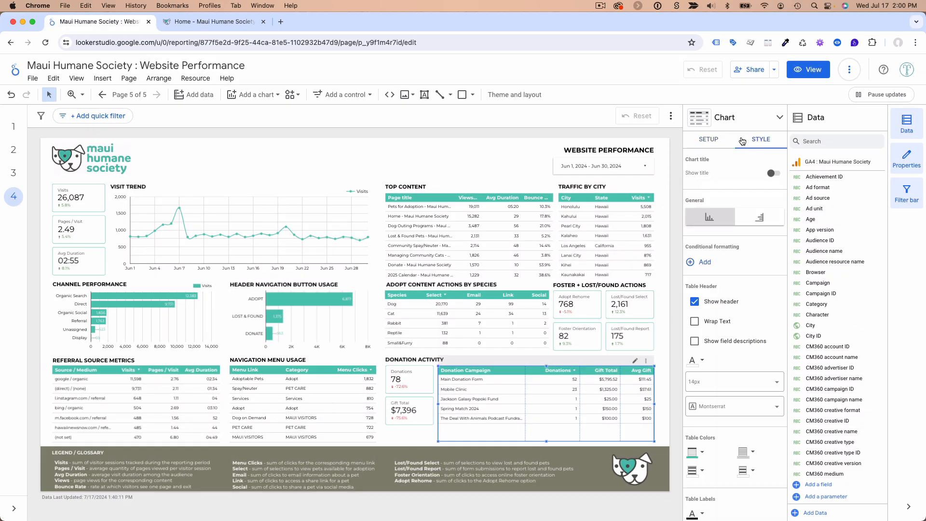
{"action": "scroll", "coordinate": [732, 299], "scroll_direction": "down", "scroll_amount": 10}
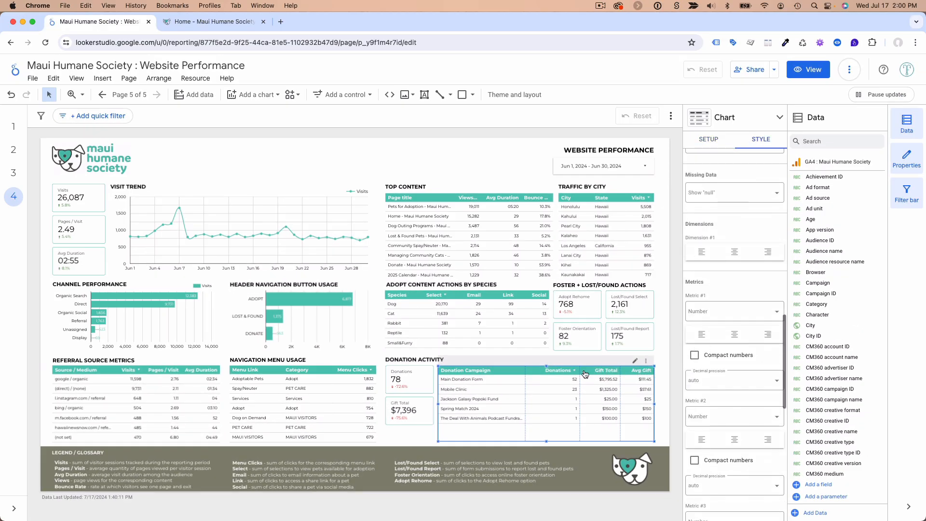
{"action": "scroll", "coordinate": [728, 357], "scroll_direction": "down", "scroll_amount": 6}
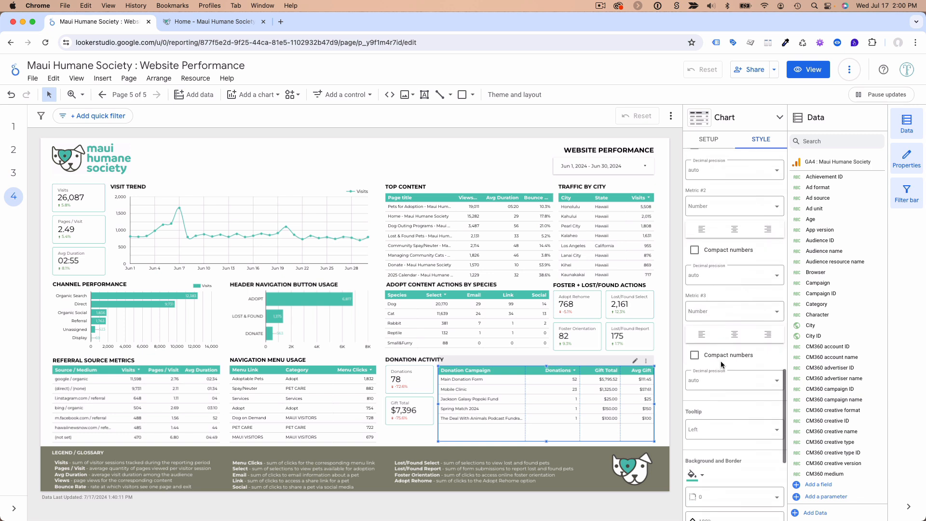
{"action": "scroll", "coordinate": [740, 334], "scroll_direction": "up", "scroll_amount": 3}
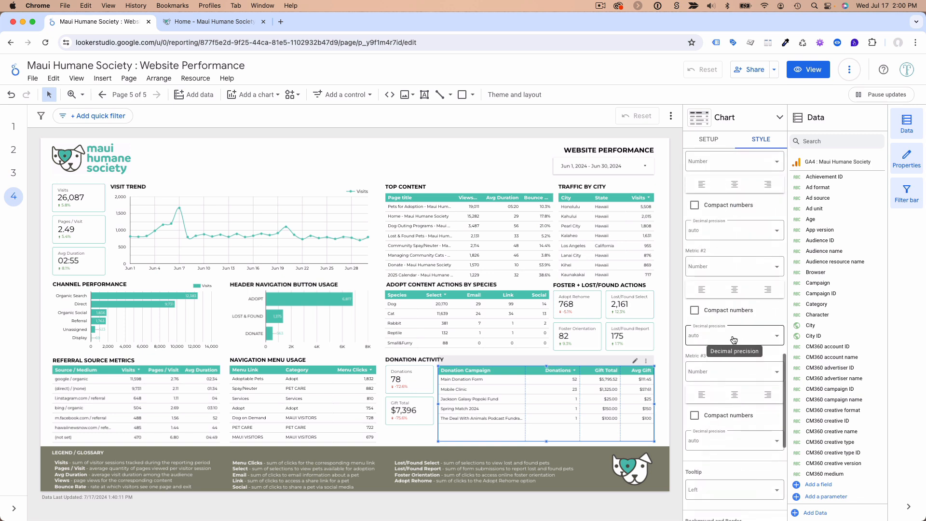
{"action": "scroll", "coordinate": [711, 395], "scroll_direction": "down", "scroll_amount": 1}
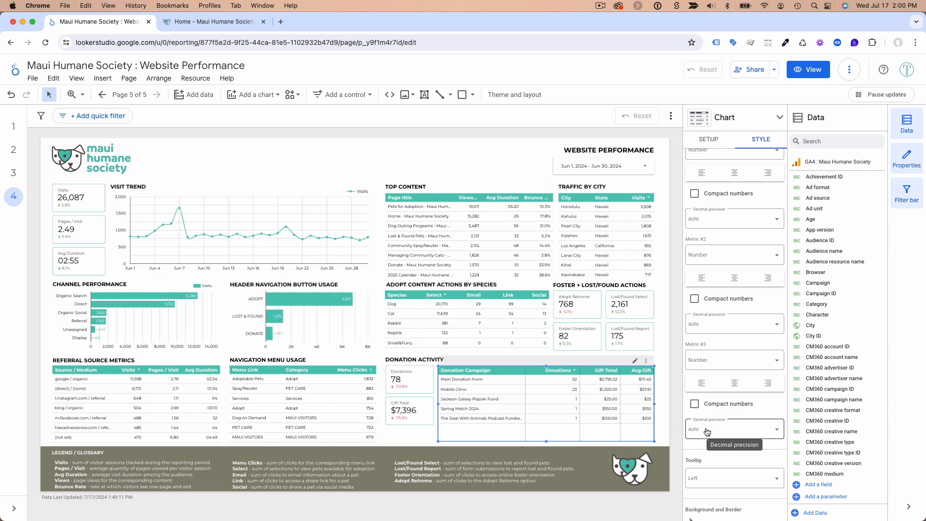
{"action": "left_click", "coordinate": [711, 431]}
{"action": "left_click", "coordinate": [712, 373]}
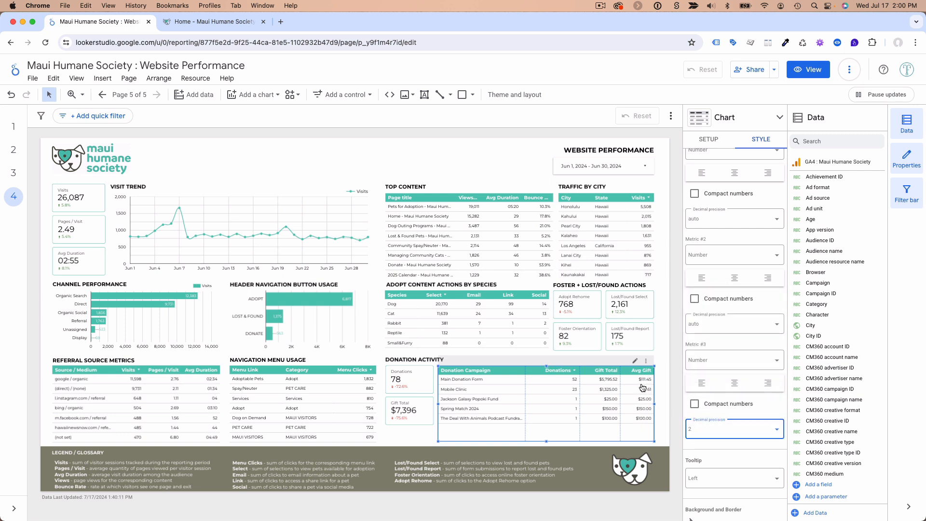
{"action": "left_click", "coordinate": [665, 379]}
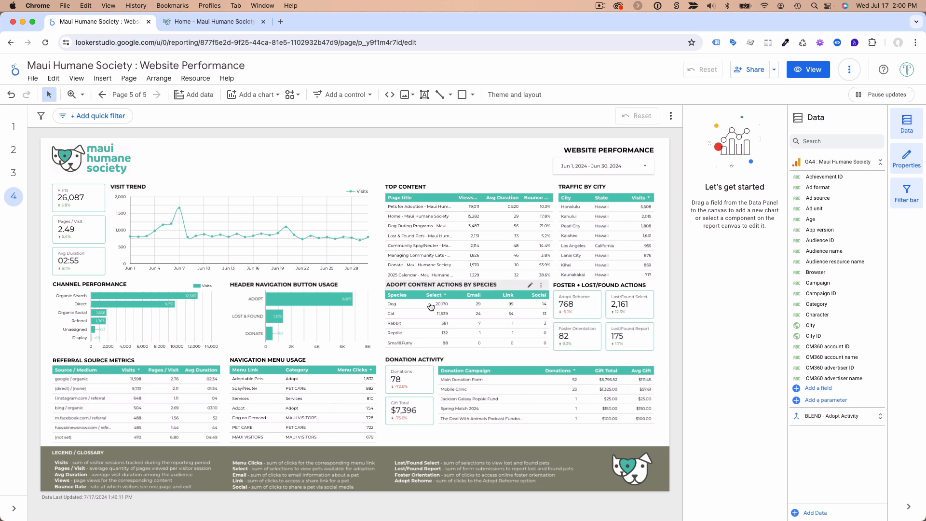
Select the Top Content table and check the Maui Humane Society home page's title in its browser tab
{"action": "left_click", "coordinate": [441, 194]}
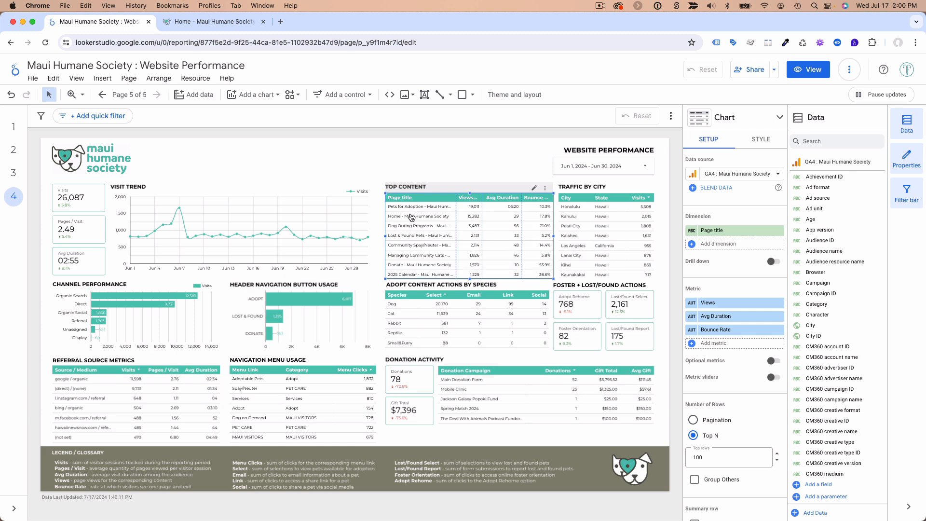
{"action": "left_click", "coordinate": [216, 26]}
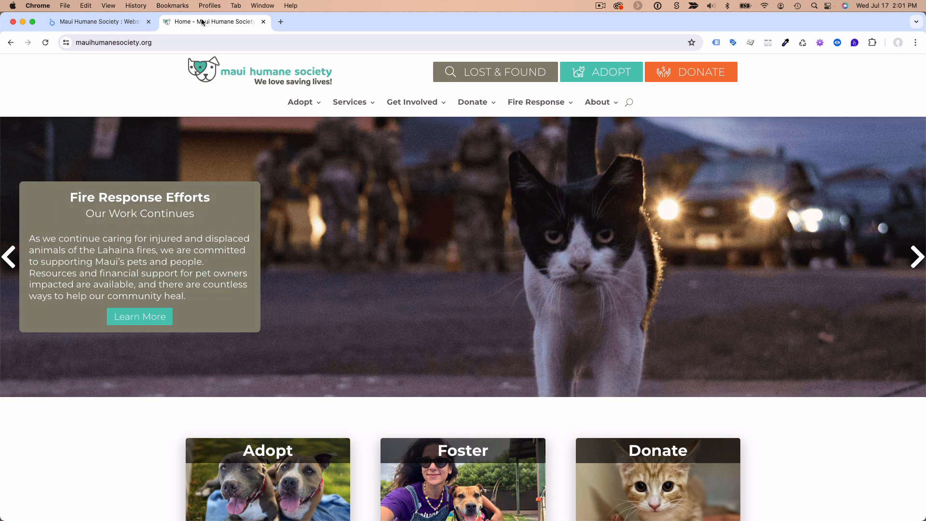
{"action": "left_click", "coordinate": [116, 26]}
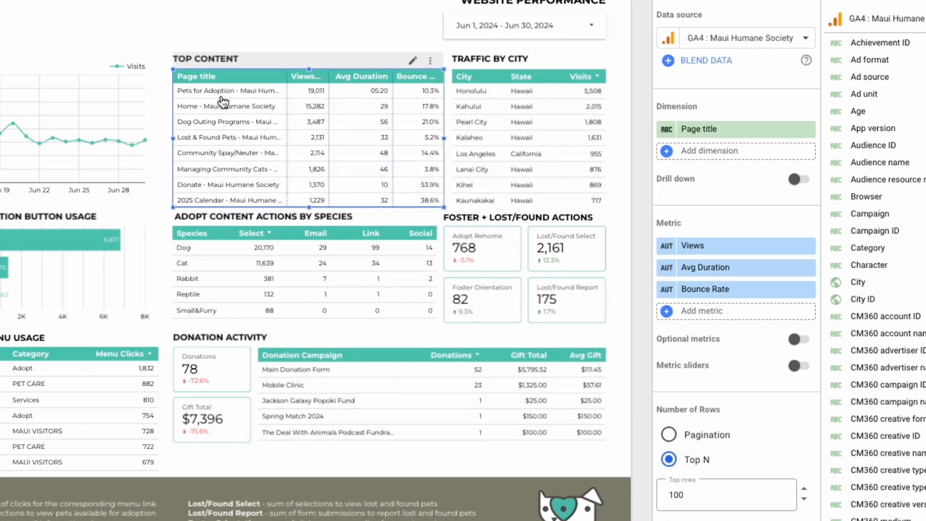
Replace the Top Content table's Page title dimension with a new calculated field named Page
{"action": "left_click", "coordinate": [711, 130]}
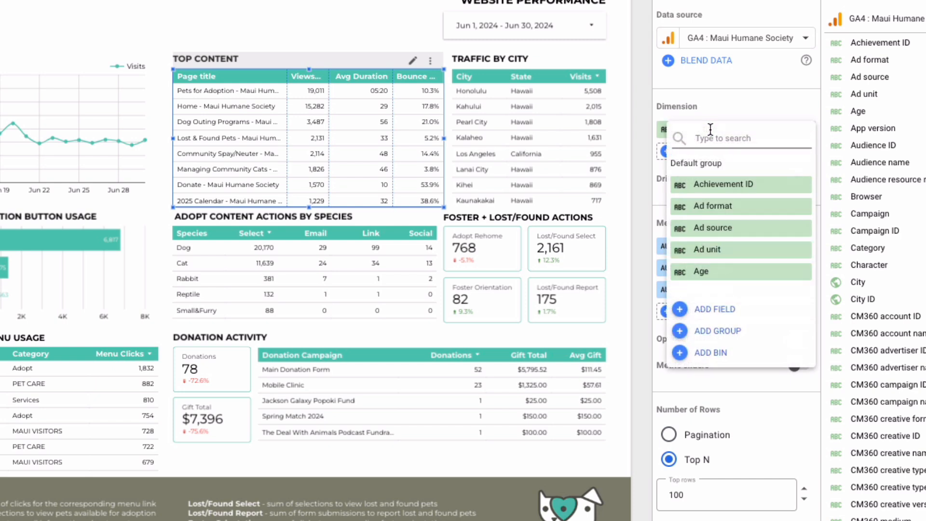
{"action": "left_click", "coordinate": [720, 314]}
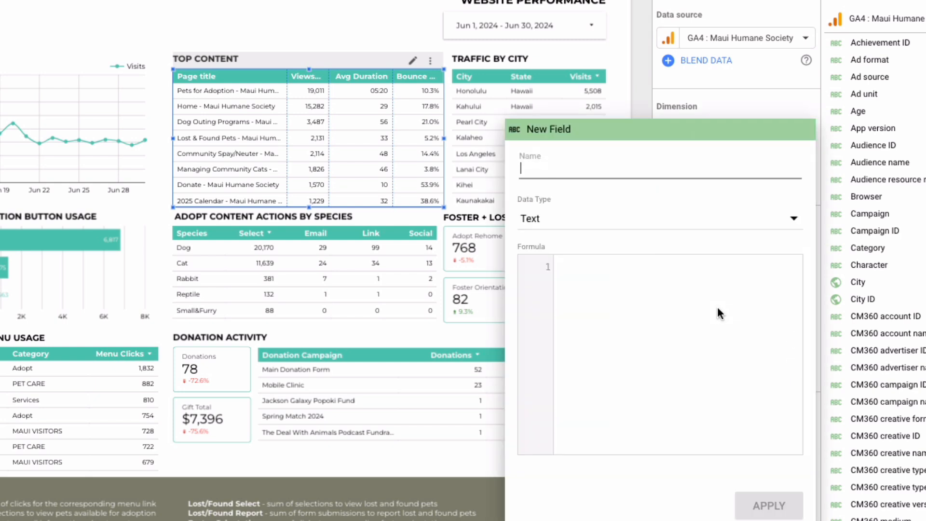
{"action": "left_click", "coordinate": [589, 173]}
{"action": "type", "text": "Page"}
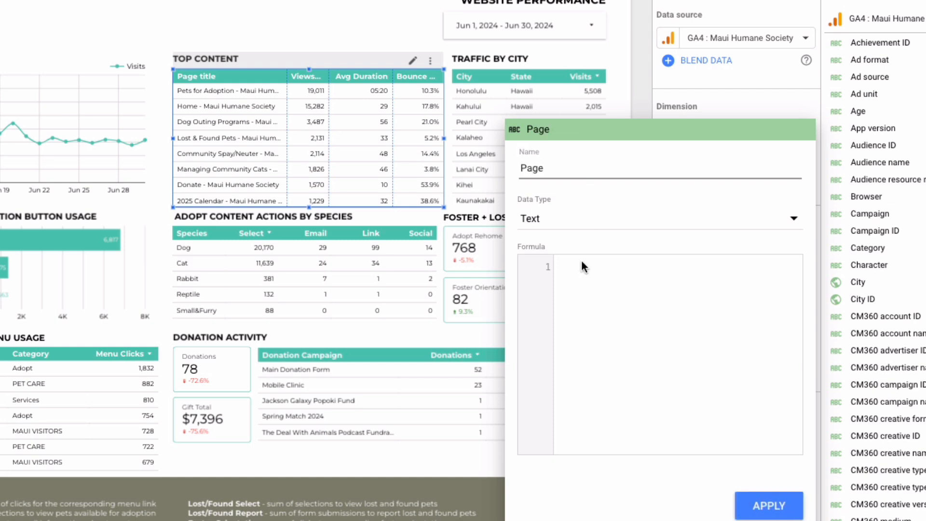
Enter the formula REPLACE(Page title," - Maui Humane Society","") for the Page field and apply it
{"action": "left_click", "coordinate": [581, 298]}
{"action": "type", "text": "REPLA"}
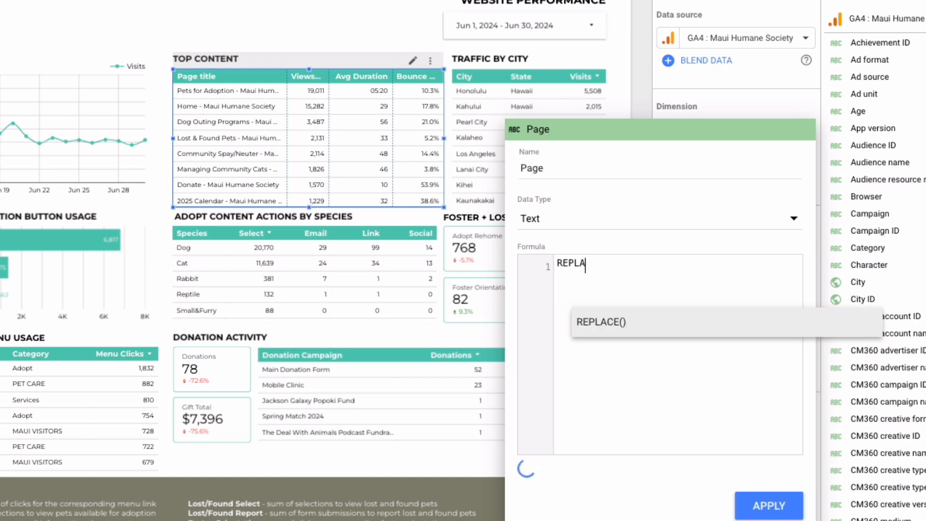
{"action": "key", "text": "Return"}
{"action": "type", "text": "Page tit"}
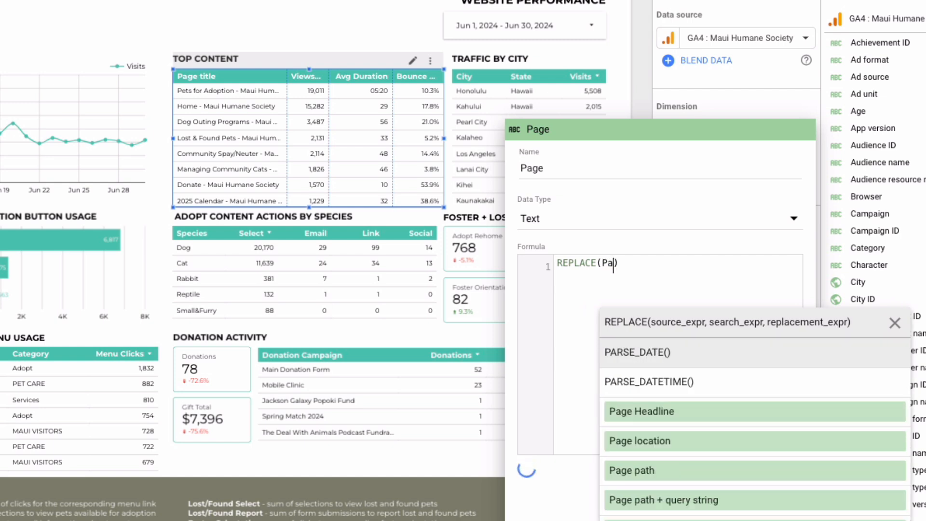
{"action": "type", "text": "le"}
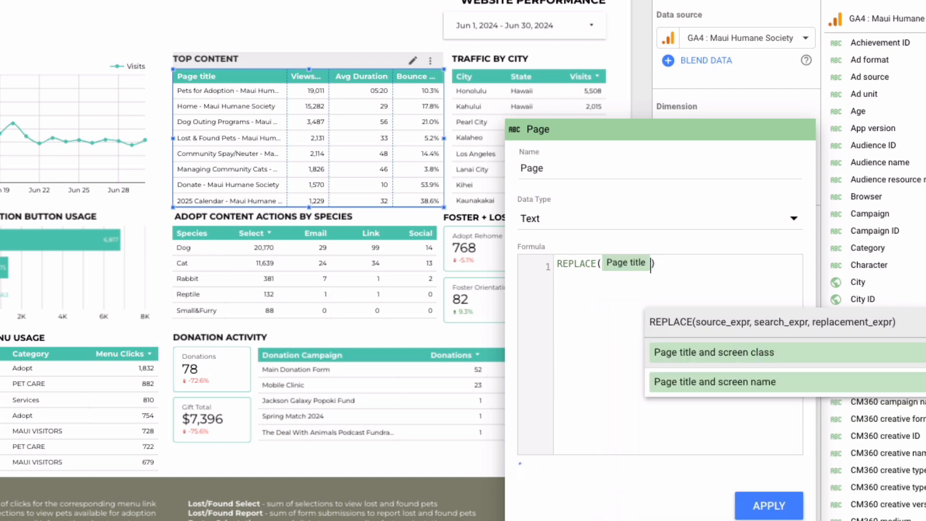
{"action": "key", "text": "Return"}
{"action": "type", "text": ",\""}
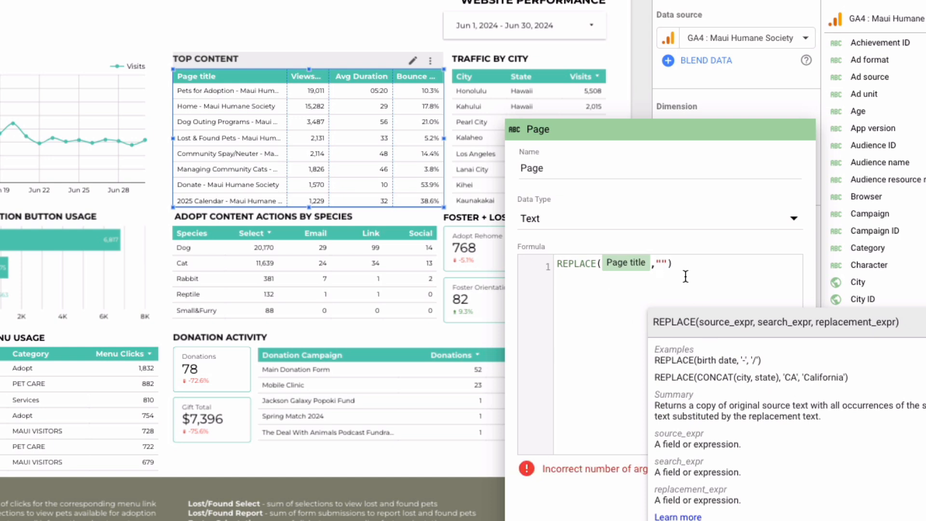
{"action": "type", "text": "- Ma"}
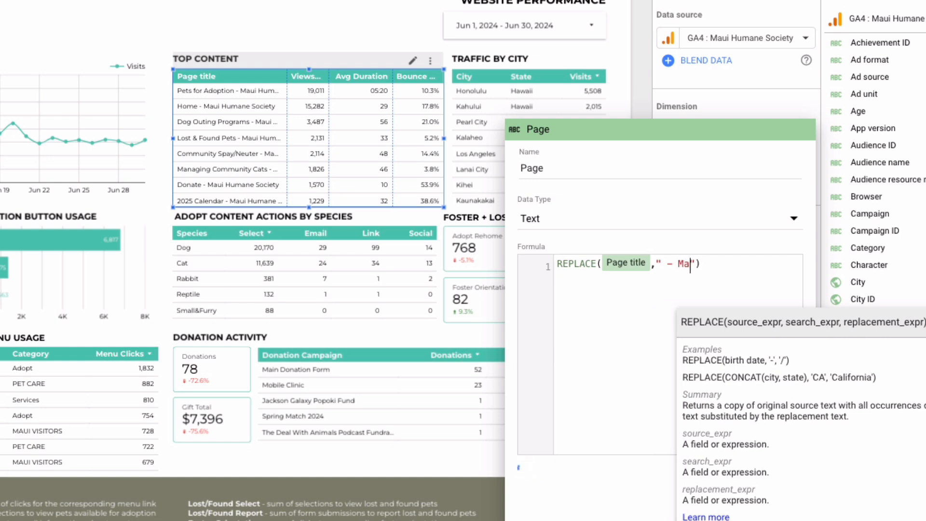
{"action": "type", "text": "ui Hu"}
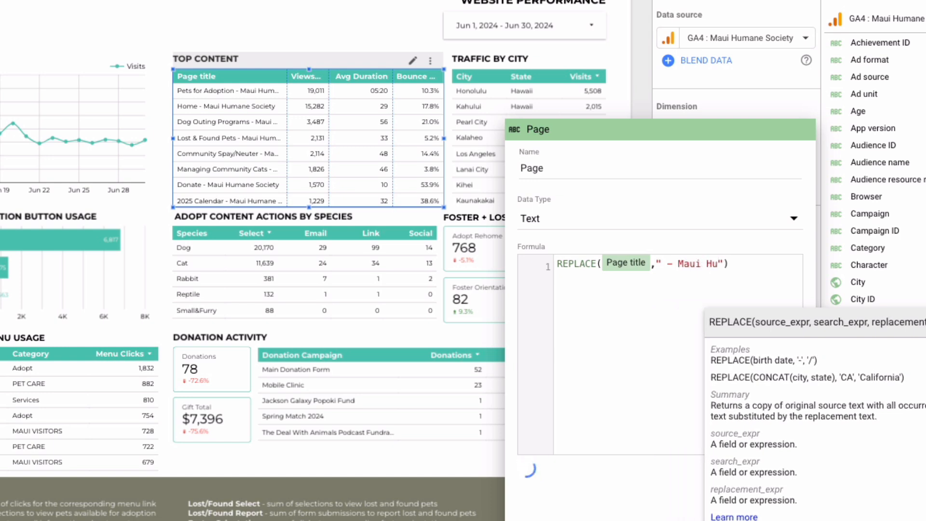
{"action": "type", "text": "mane "}
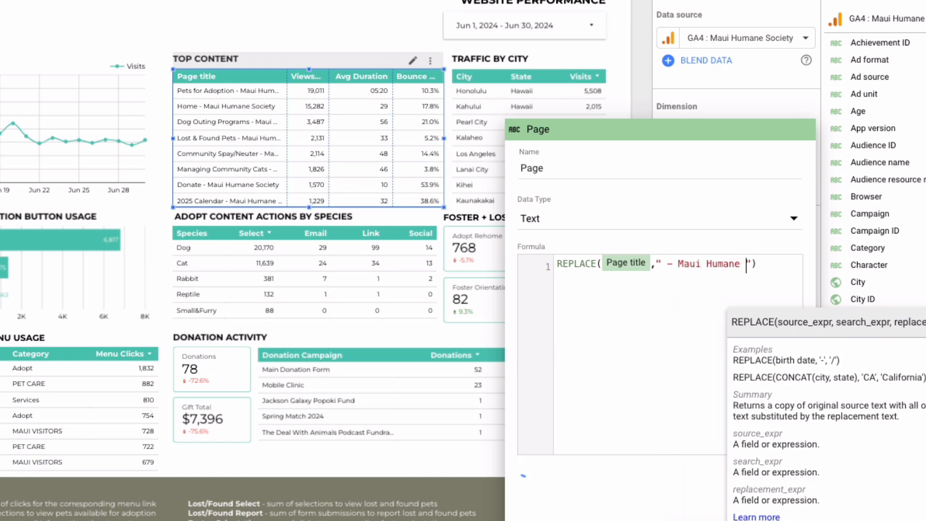
{"action": "type", "text": "Society"}
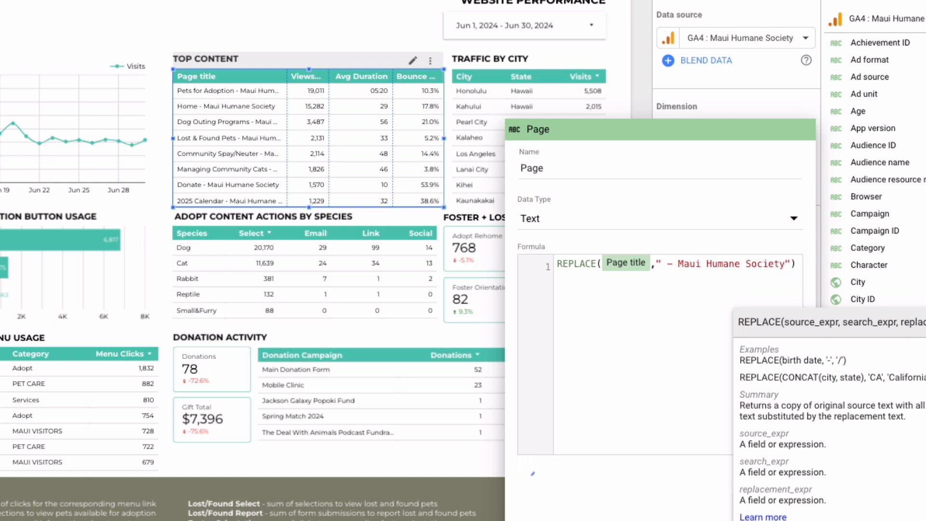
{"action": "type", "text": "\",\""}
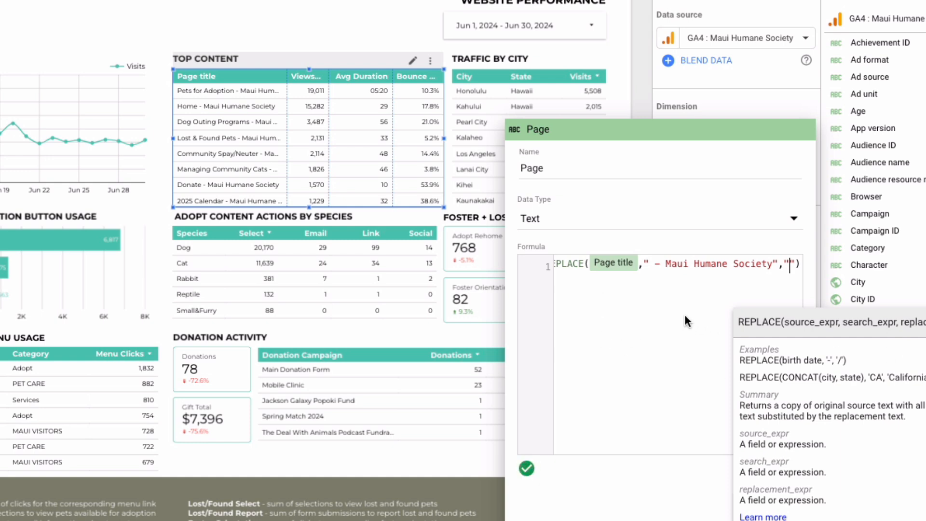
{"action": "left_click", "coordinate": [709, 393]}
{"action": "left_click", "coordinate": [751, 505]}
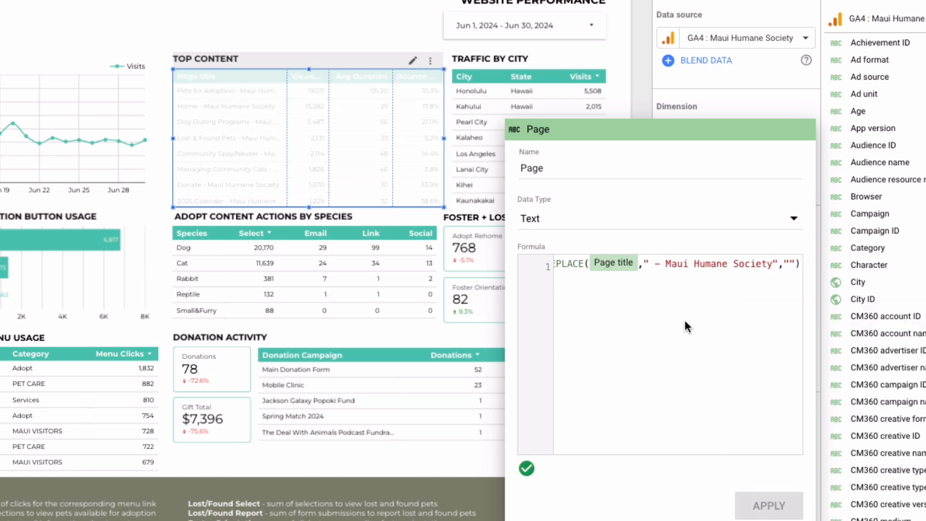
Examine the REPLACE formula's source field, search text and empty replacement text
{"action": "left_click_drag", "start_coordinate": [650, 265], "coordinate": [774, 266]}
{"action": "left_click", "coordinate": [786, 264]}
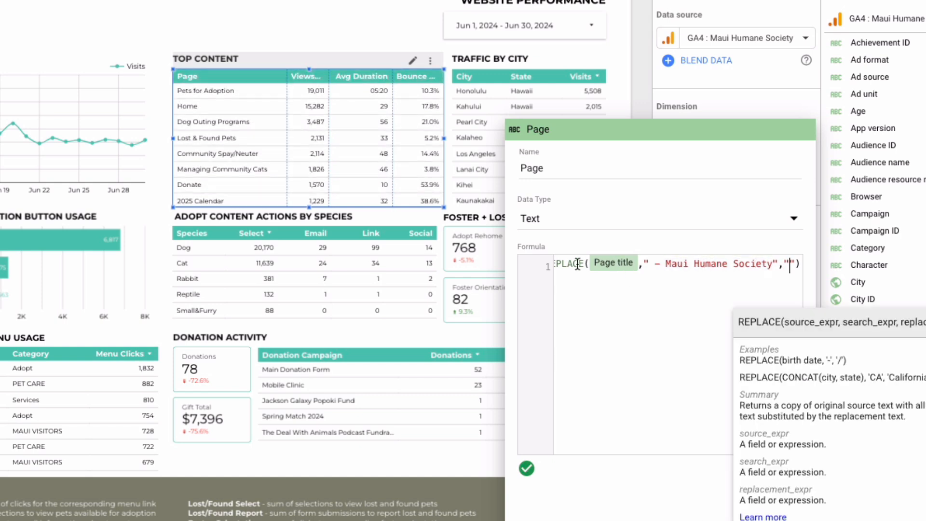
{"action": "left_click", "coordinate": [628, 264]}
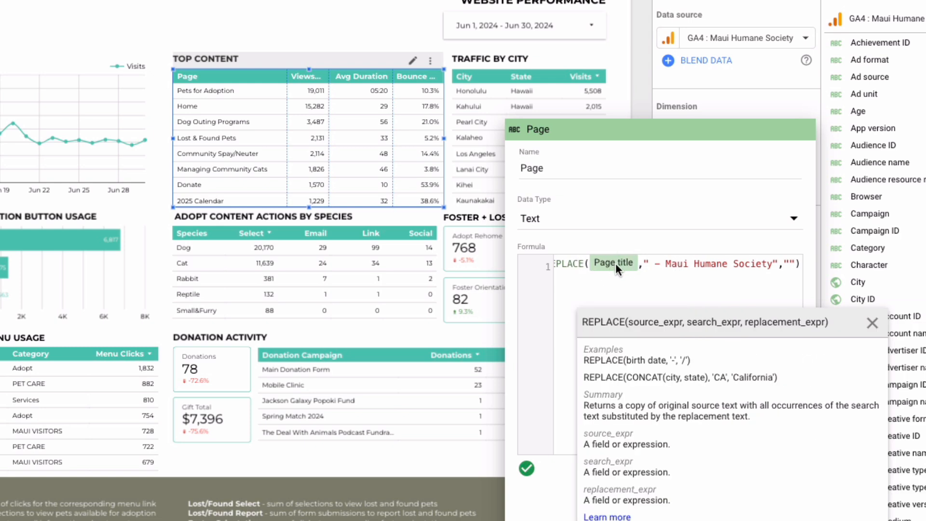
{"action": "left_click_drag", "start_coordinate": [649, 265], "coordinate": [774, 265]}
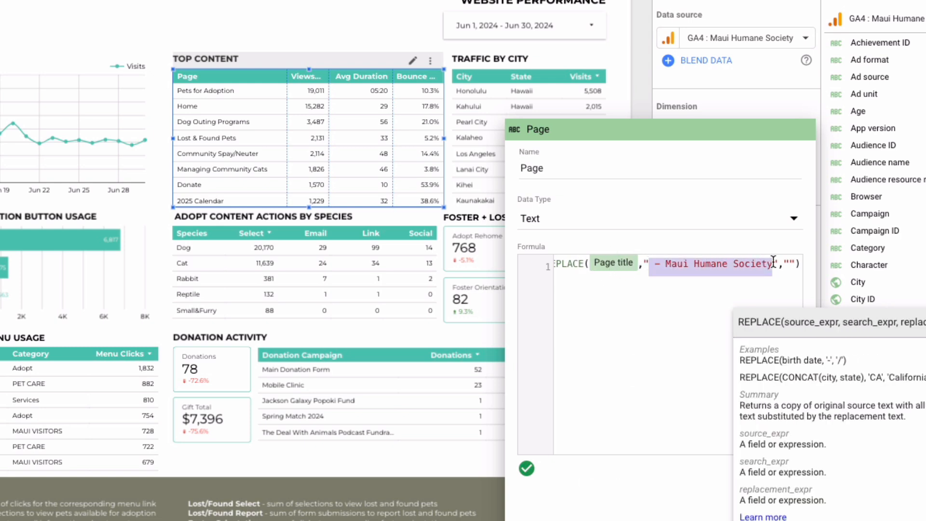
{"action": "left_click", "coordinate": [790, 265]}
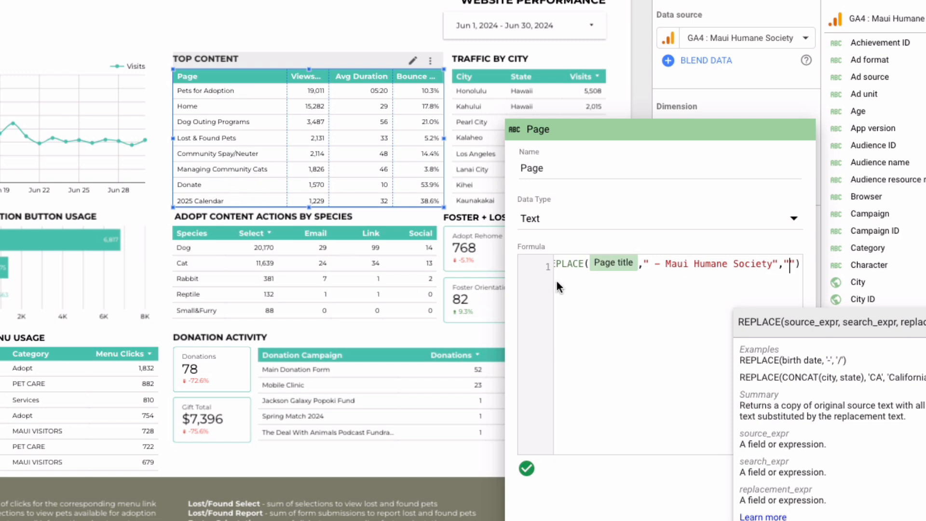
{"action": "left_click", "coordinate": [572, 273]}
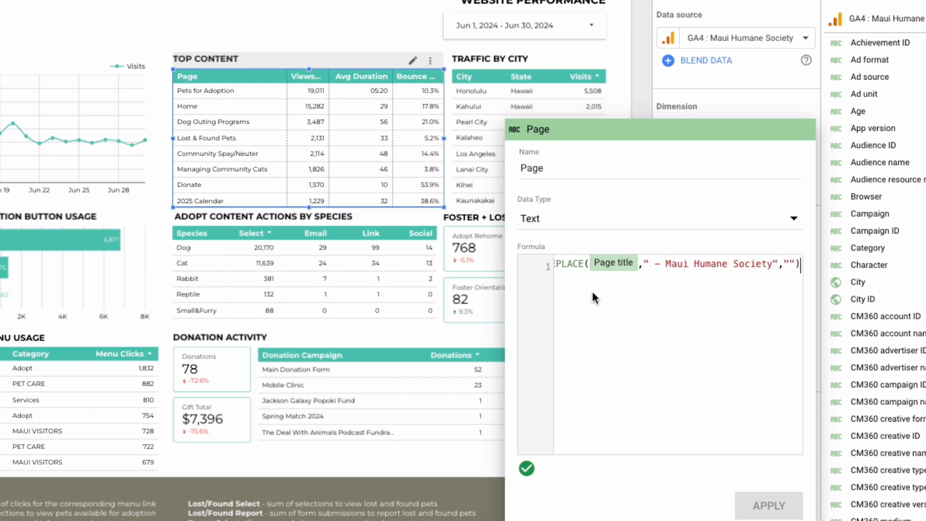
Insert HYPERLINK( at the start of the Page formula, before the REPLACE function
{"action": "left_click", "coordinate": [573, 265]}
{"action": "type", "text": "Y"}
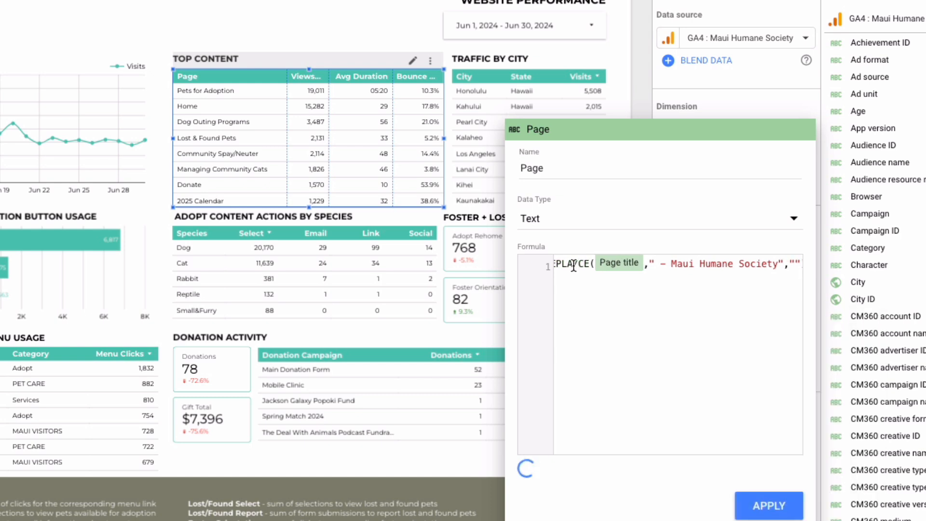
{"action": "key", "text": "BackSpace"}
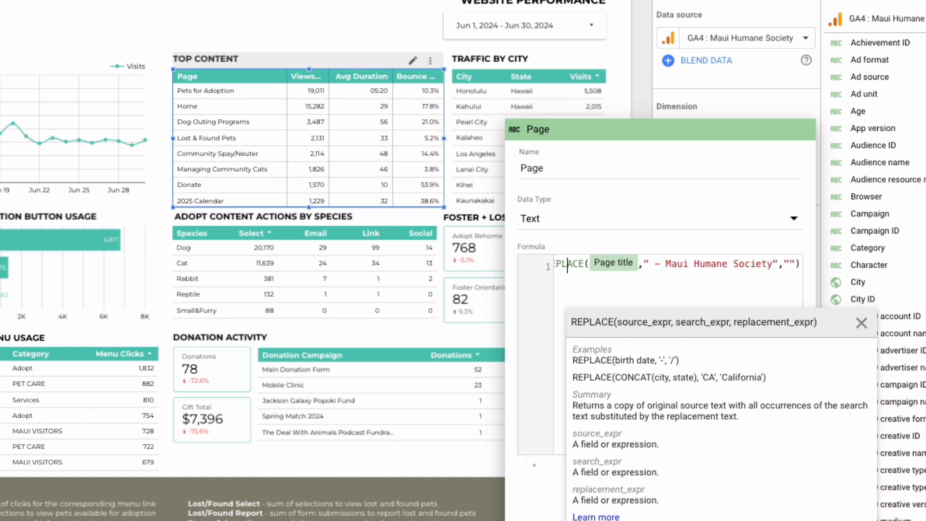
{"action": "key", "text": "Home"}
{"action": "type", "text": "HYPLIN"}
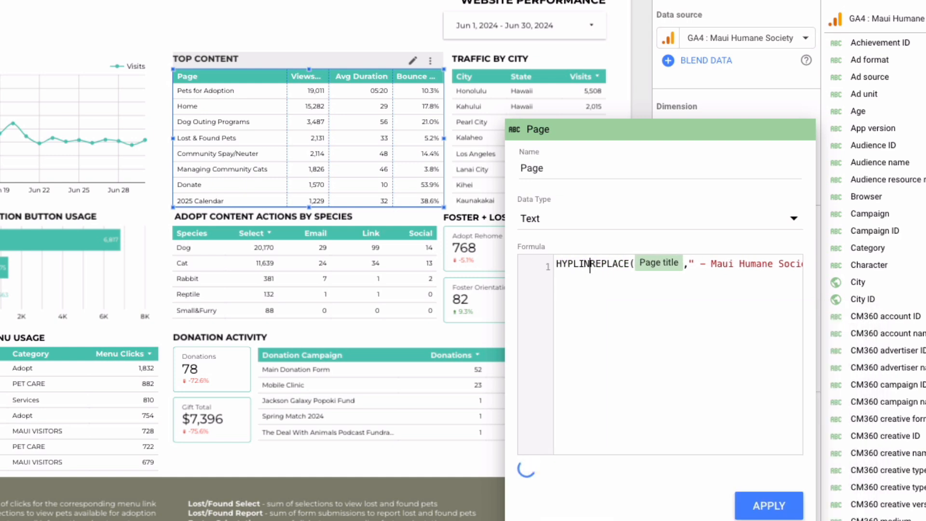
{"action": "key", "text": "BackSpace"}
{"action": "key", "text": "BackSpace"}
{"action": "key", "text": "BackSpace"}
{"action": "type", "text": "ERLINK("}
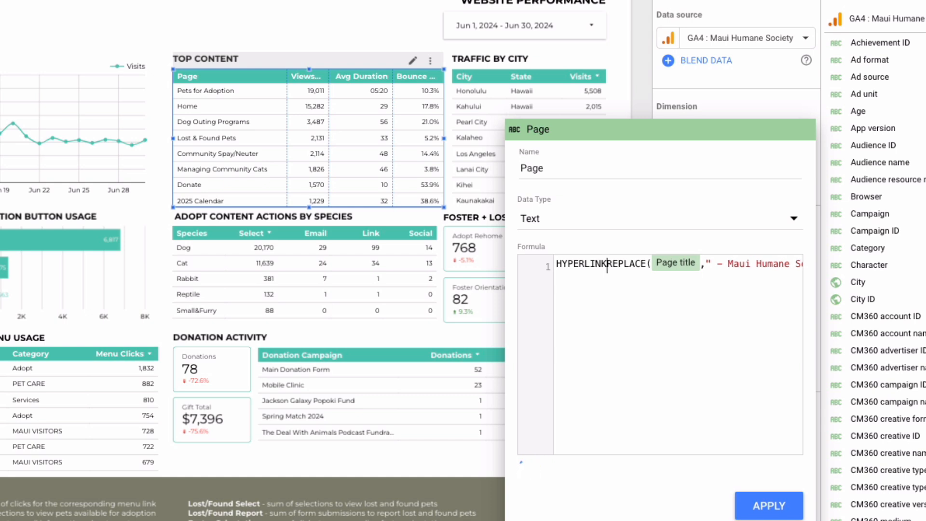
Add Page location as the URL argument of HYPERLINK, followed by a comma before REPLACE
{"action": "left_click", "coordinate": [589, 265]}
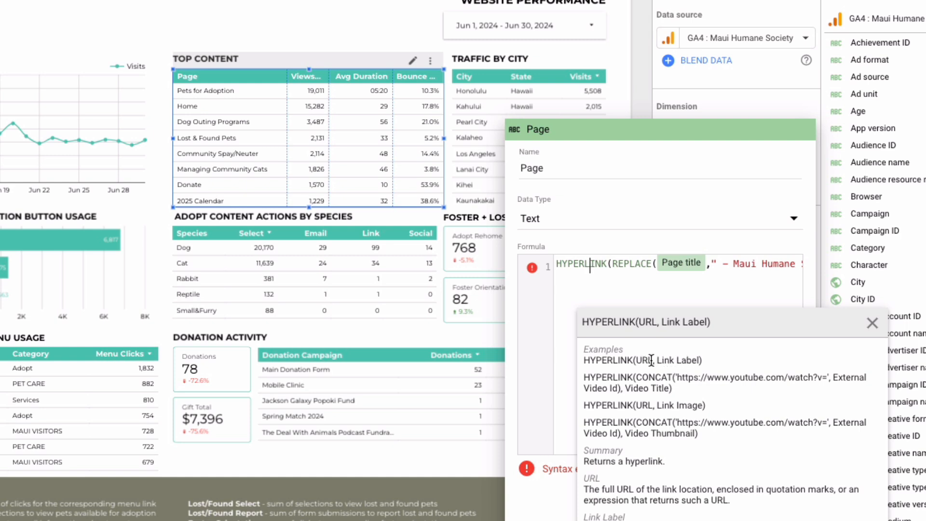
{"action": "left_click", "coordinate": [616, 266]}
{"action": "type", "text": "Page L"}
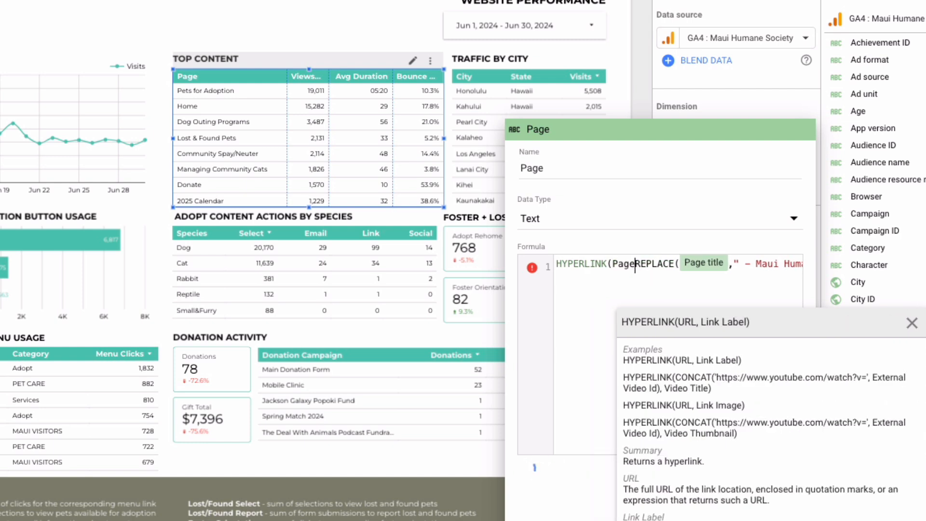
{"action": "type", "text": "ocation,"}
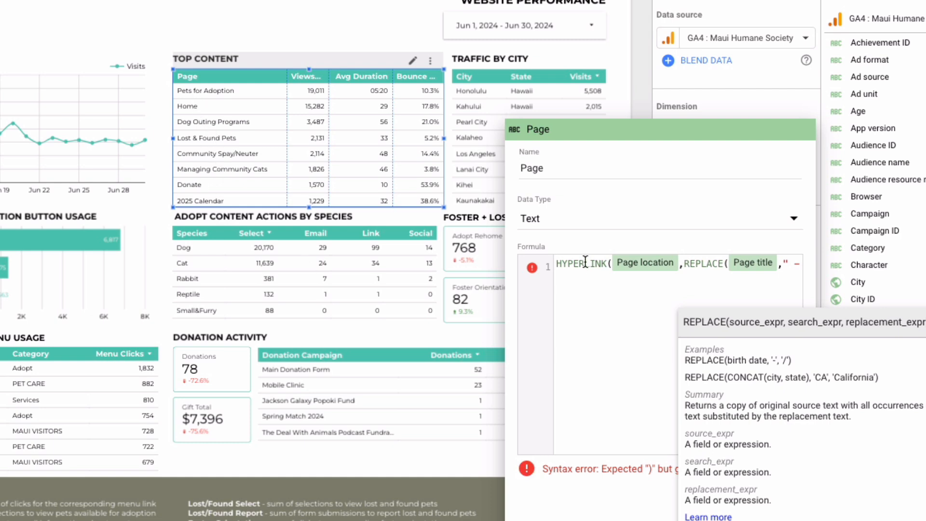
Enclose the REPLACE expression in parentheses, close the HYPERLINK function and apply the updated Page field
{"action": "type", "text": "("}
{"action": "key", "text": "Right"}
{"action": "key", "text": "Right"}
{"action": "key", "text": "Right"}
{"action": "key", "text": "Right"}
{"action": "key", "text": "Right"}
{"action": "key", "text": "Right"}
{"action": "key", "text": "Right"}
{"action": "key", "text": "Right"}
{"action": "key", "text": "Right"}
{"action": "key", "text": "Right"}
{"action": "key", "text": "Right"}
{"action": "key", "text": "Right"}
{"action": "key", "text": "Right"}
{"action": "key", "text": "Right"}
{"action": "key", "text": "Right"}
{"action": "key", "text": "Right"}
{"action": "key", "text": "Right"}
{"action": "key", "text": "Right"}
{"action": "key", "text": "Right"}
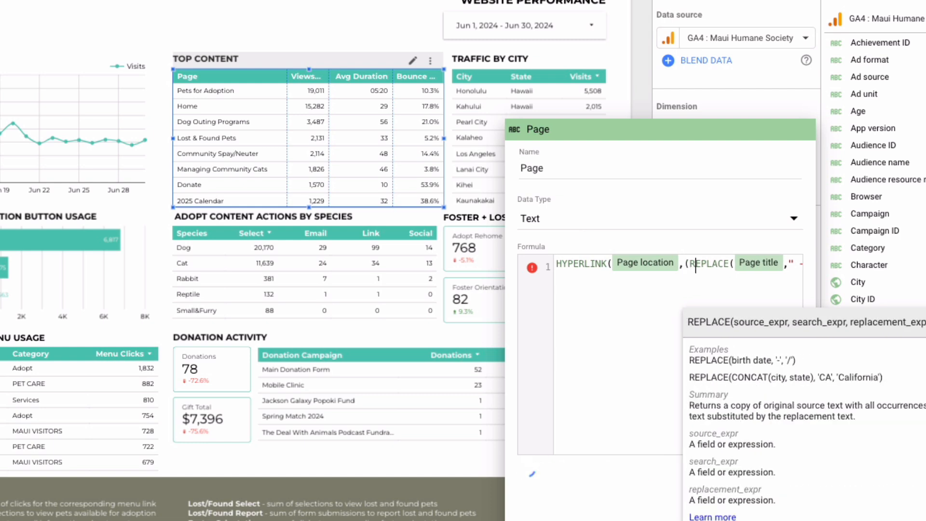
{"action": "key", "text": "Right"}
{"action": "key", "text": "Right"}
{"action": "key", "text": "Right"}
{"action": "key", "text": "Right"}
{"action": "key", "text": "Right"}
{"action": "key", "text": "Right"}
{"action": "key", "text": "Right"}
{"action": "key", "text": "Right"}
{"action": "key", "text": "Right"}
{"action": "key", "text": "Right"}
{"action": "key", "text": "Right"}
{"action": "key", "text": "Right"}
{"action": "key", "text": "Right"}
{"action": "key", "text": "Right"}
{"action": "key", "text": "Right"}
{"action": "key", "text": "Right"}
{"action": "key", "text": "Right"}
{"action": "key", "text": "Right"}
{"action": "key", "text": "Right"}
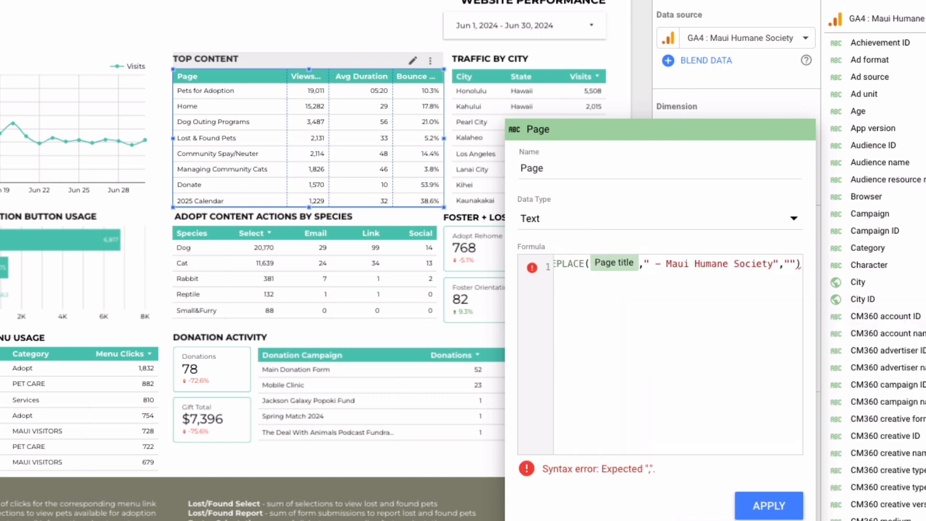
{"action": "type", "text": ")"}
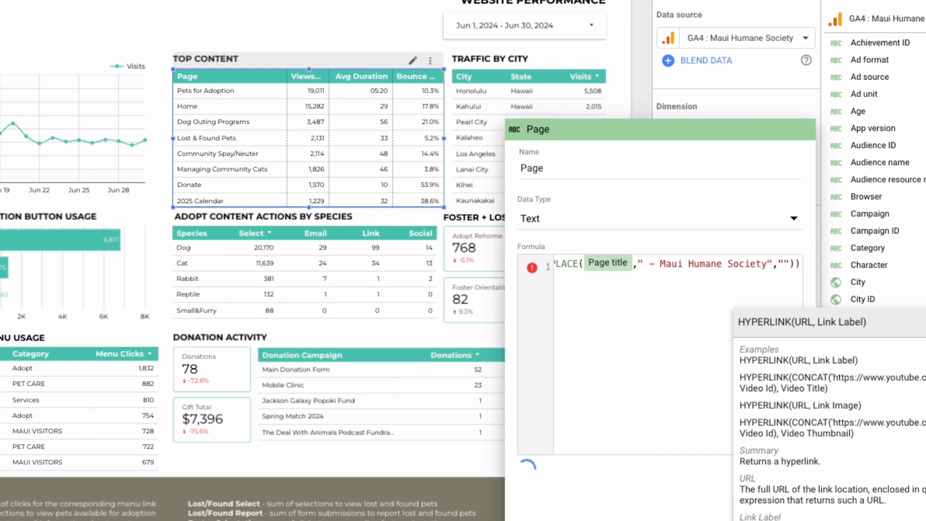
{"action": "mouse_move", "coordinate": [533, 267]}
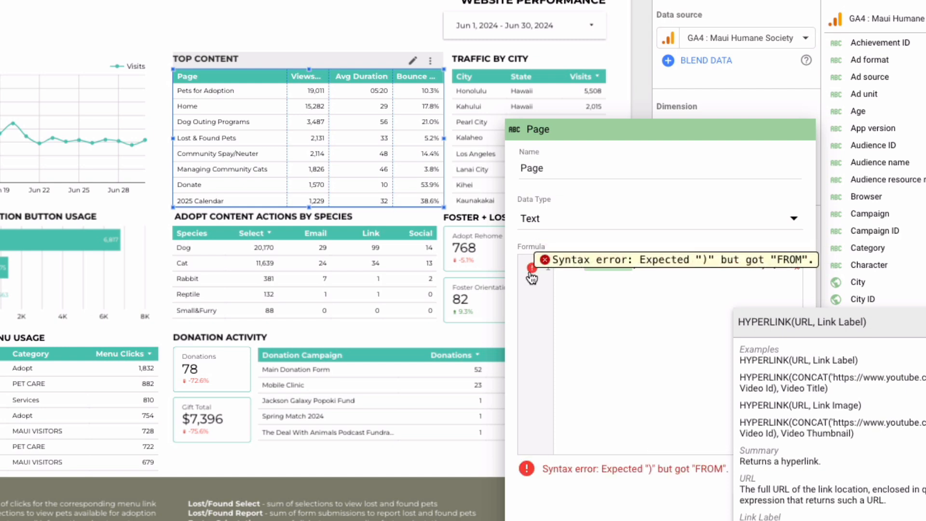
{"action": "type", "text": ")"}
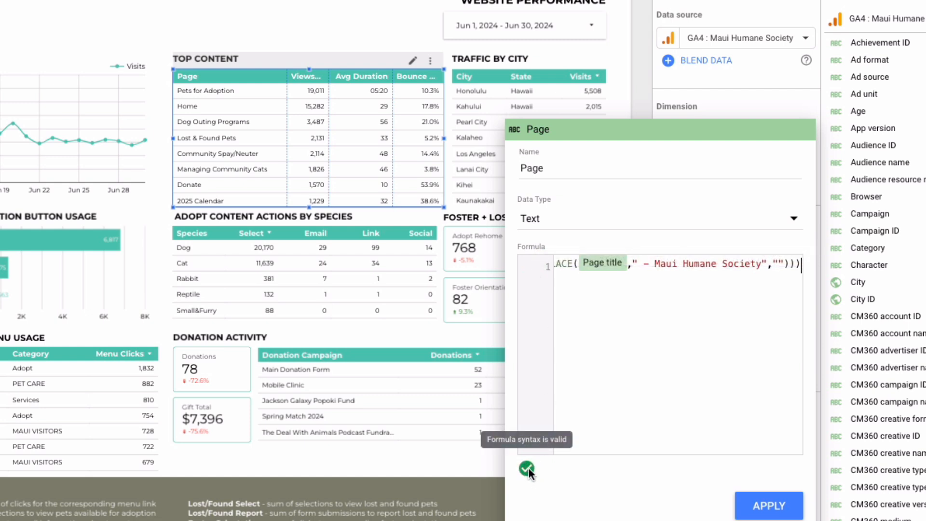
{"action": "left_click", "coordinate": [748, 504]}
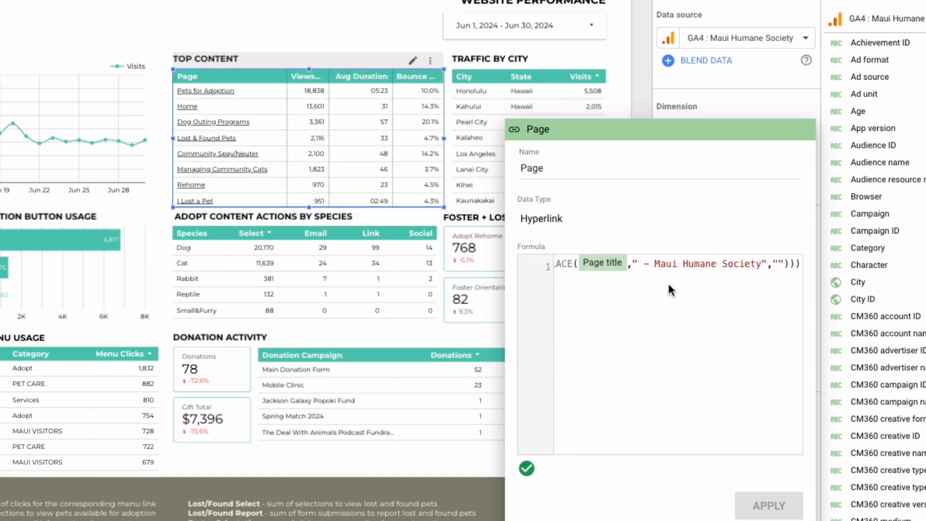
Review the Page formula back to its HYPERLINK beginning and close the field editor
{"action": "left_click", "coordinate": [562, 264]}
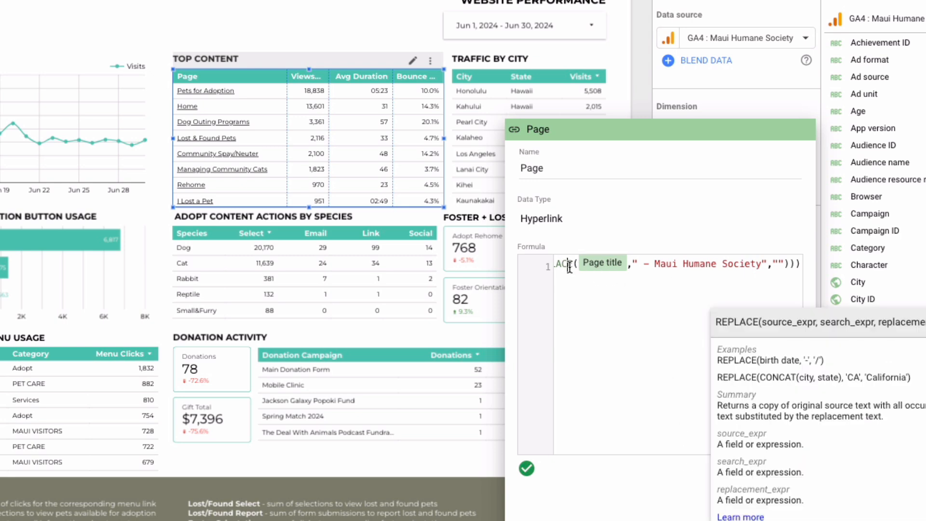
{"action": "key", "text": "Left"}
{"action": "key", "text": "Left"}
{"action": "key", "text": "Left"}
{"action": "key", "text": "Left"}
{"action": "key", "text": "Left"}
{"action": "key", "text": "Left"}
{"action": "key", "text": "Left"}
{"action": "key", "text": "Left"}
{"action": "key", "text": "Left"}
{"action": "key", "text": "Left"}
{"action": "key", "text": "Left"}
{"action": "key", "text": "Left"}
{"action": "key", "text": "Left"}
{"action": "key", "text": "Left"}
{"action": "key", "text": "Left"}
{"action": "key", "text": "Left"}
{"action": "key", "text": "Left"}
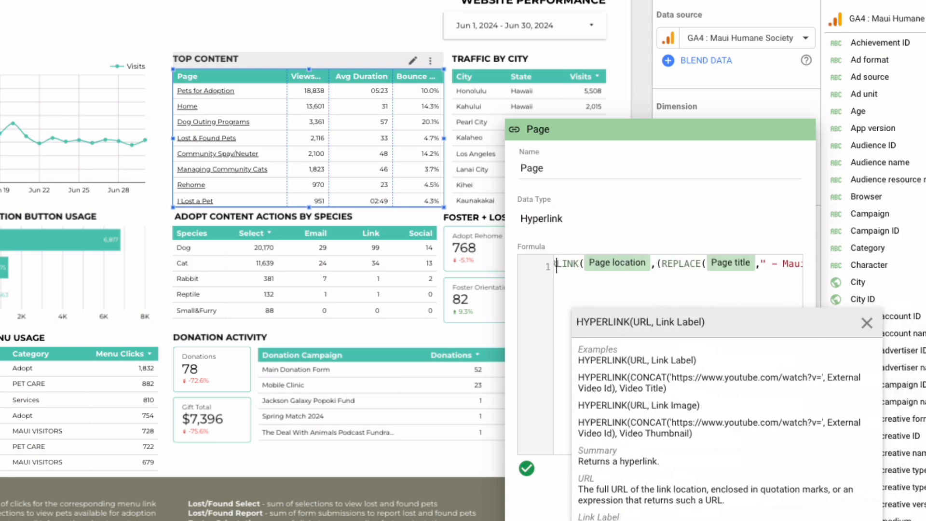
{"action": "key", "text": "Left"}
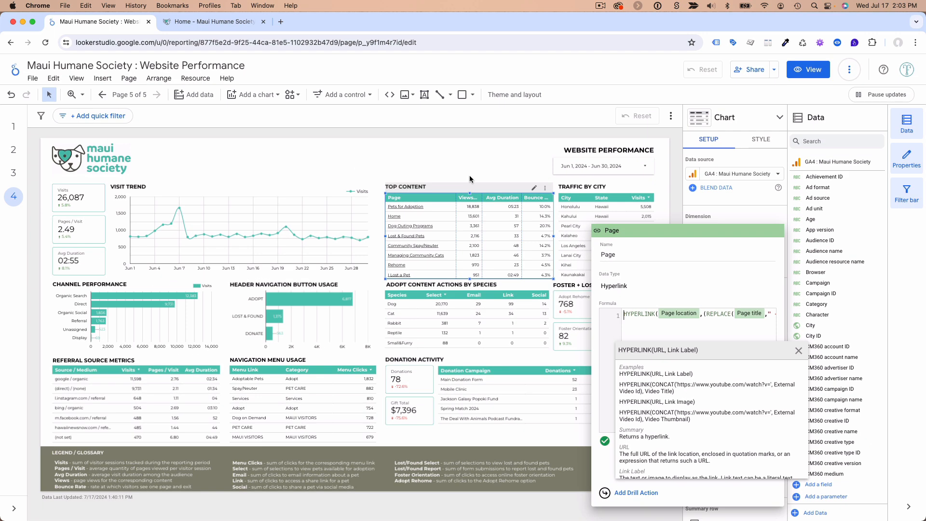
{"action": "left_click", "coordinate": [303, 35]}
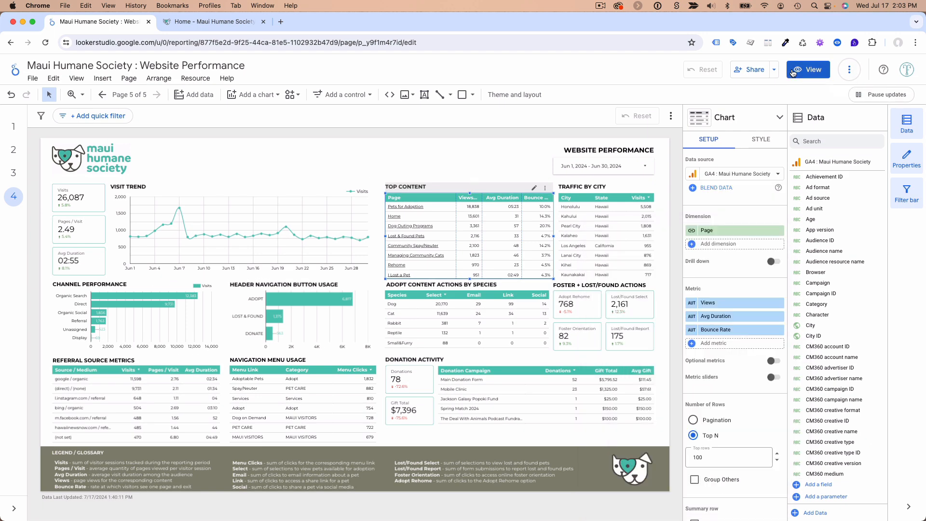
View the report, test the Dog Outing Programs link in the Top Content table, and return to editing the report
{"action": "left_click", "coordinate": [808, 69]}
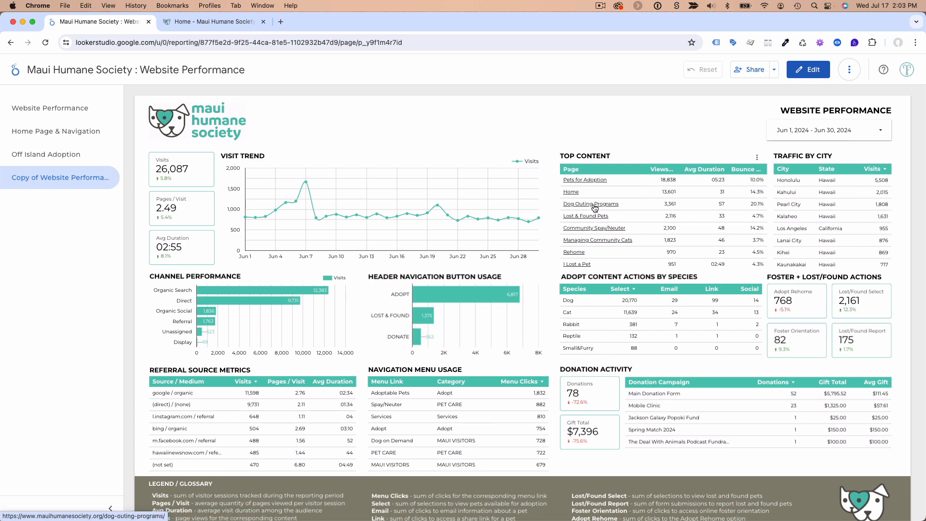
{"action": "left_click", "coordinate": [598, 204]}
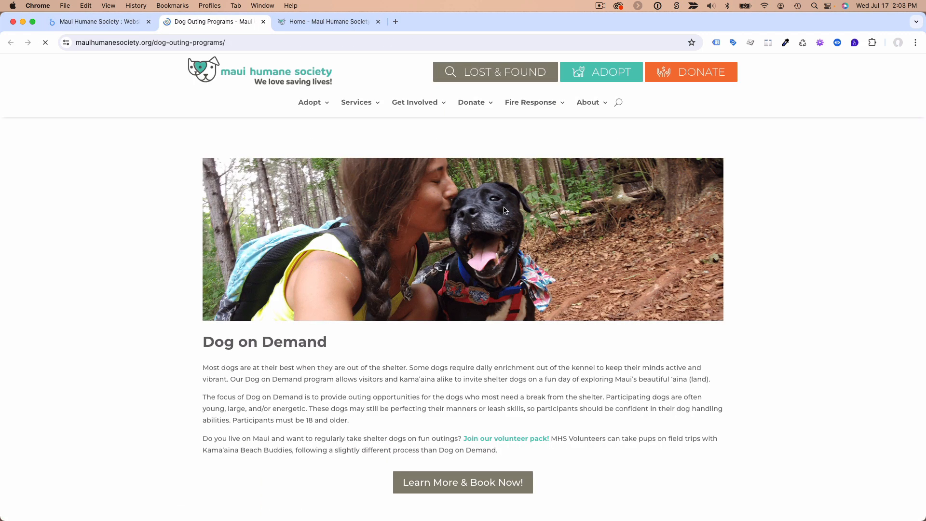
{"action": "left_click", "coordinate": [110, 22]}
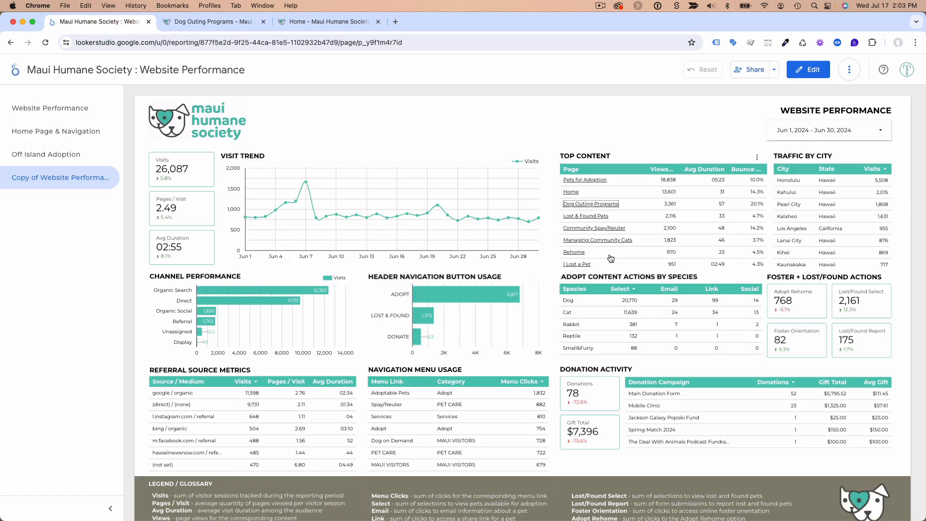
{"action": "left_click", "coordinate": [808, 70]}
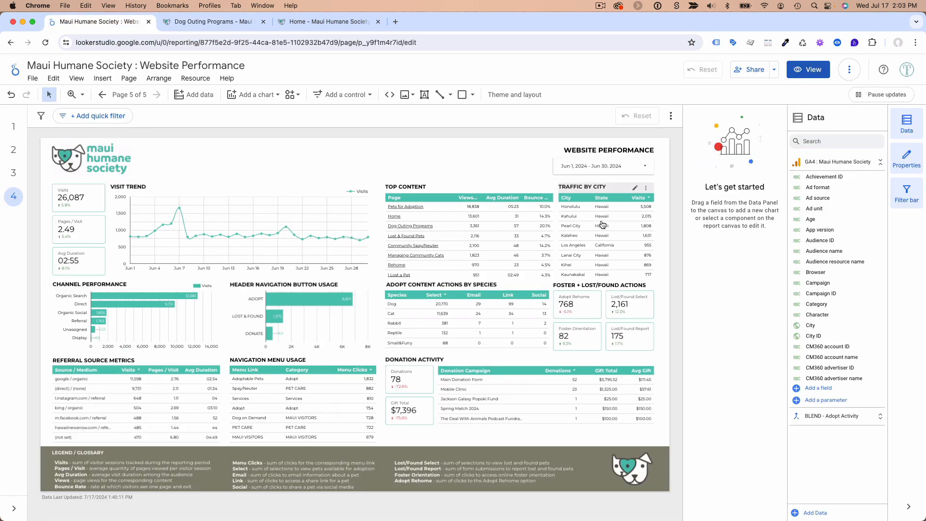
Narrow the Page column of the Top Content table so the metric column headers fit
{"action": "left_click", "coordinate": [441, 191]}
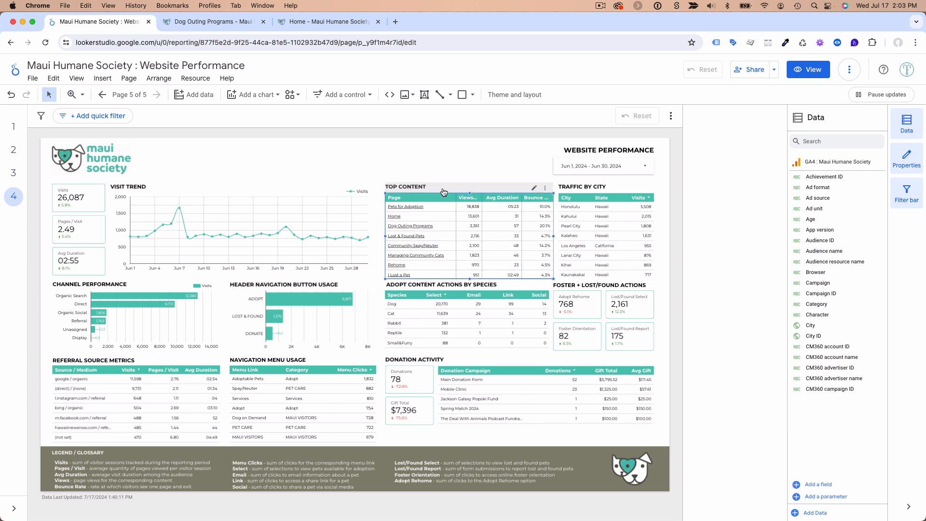
{"action": "mouse_move", "coordinate": [456, 204]}
{"action": "left_mouse_down"}
{"action": "mouse_move", "coordinate": [517, 208]}
{"action": "mouse_move", "coordinate": [444, 213]}
{"action": "left_mouse_up"}
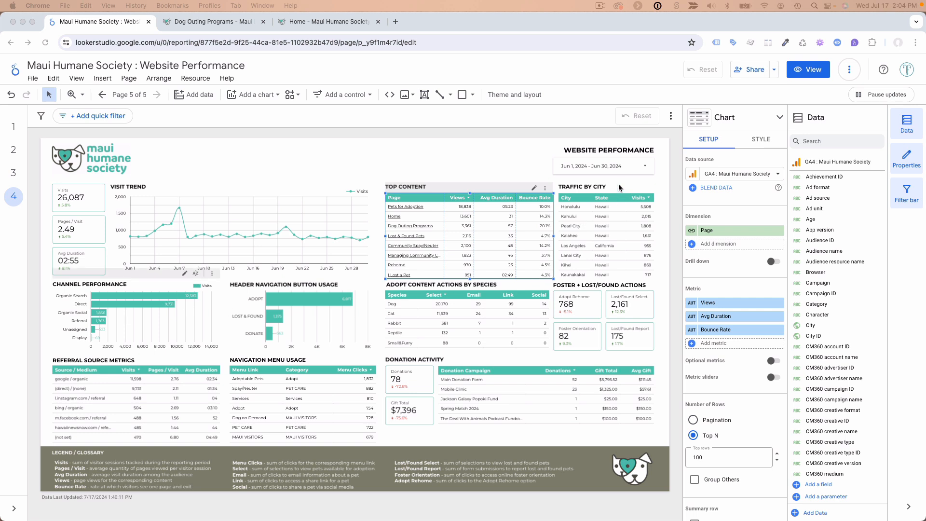
Examine the cities and states in the Traffic by City table and look over the Maui Humane Society home page
{"action": "left_click", "coordinate": [617, 198]}
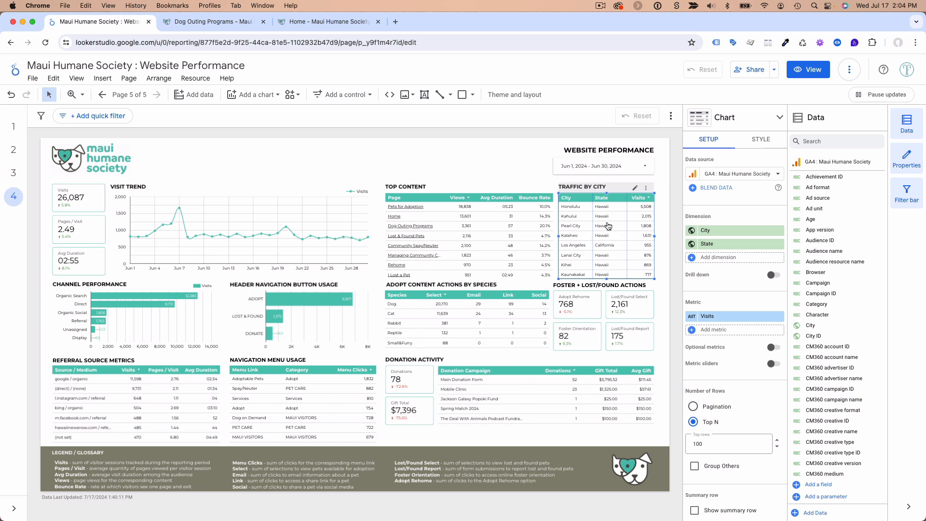
{"action": "scroll", "coordinate": [612, 223], "scroll_direction": "down", "scroll_amount": 4}
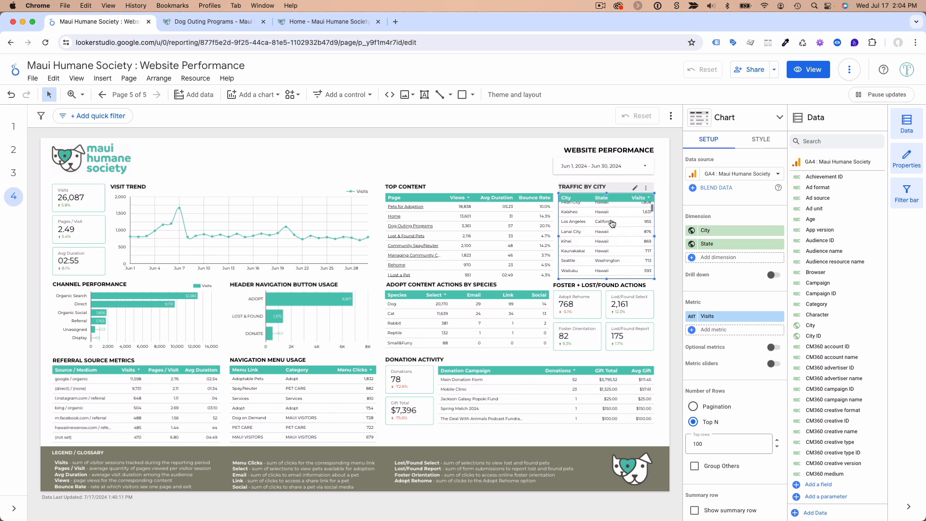
{"action": "scroll", "coordinate": [612, 222], "scroll_direction": "up", "scroll_amount": 4}
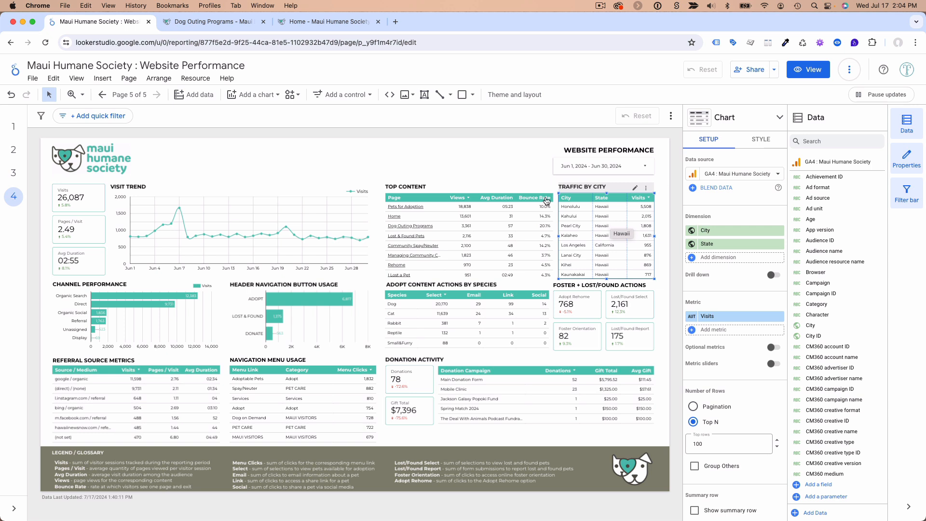
{"action": "left_click", "coordinate": [303, 28]}
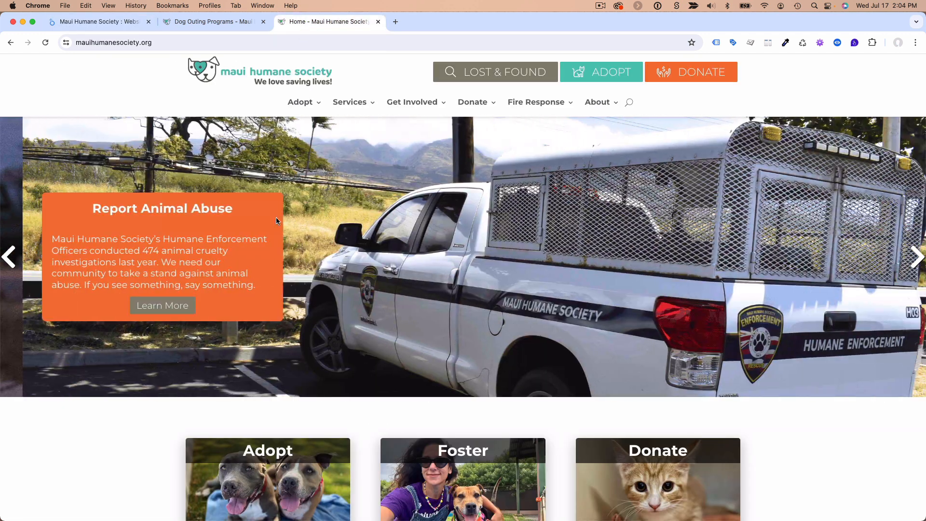
{"action": "scroll", "coordinate": [309, 285], "scroll_direction": "down", "scroll_amount": 4}
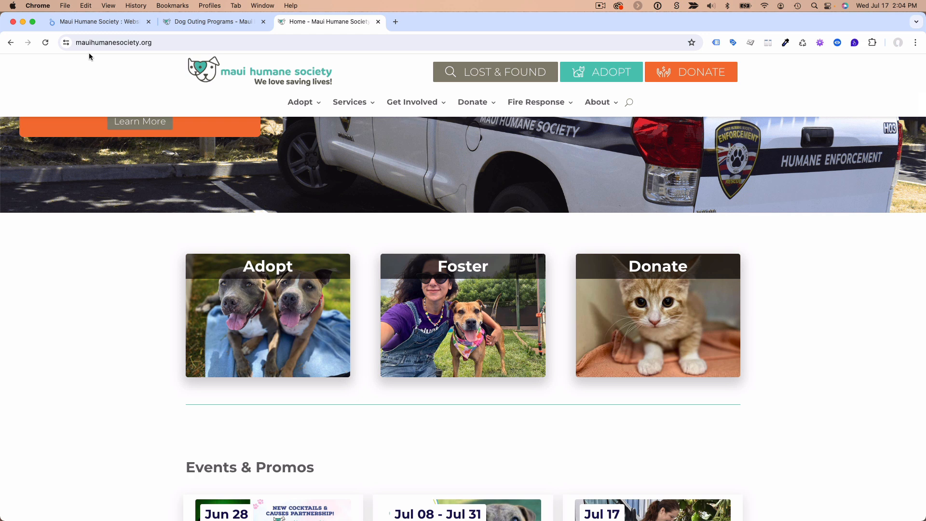
{"action": "left_click", "coordinate": [92, 22]}
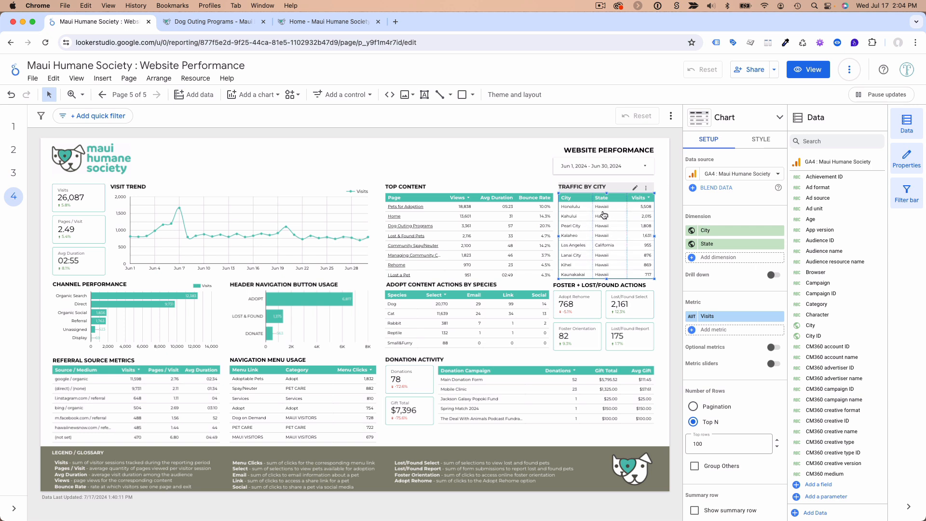
{"action": "scroll", "coordinate": [607, 248], "scroll_direction": "down", "scroll_amount": 4}
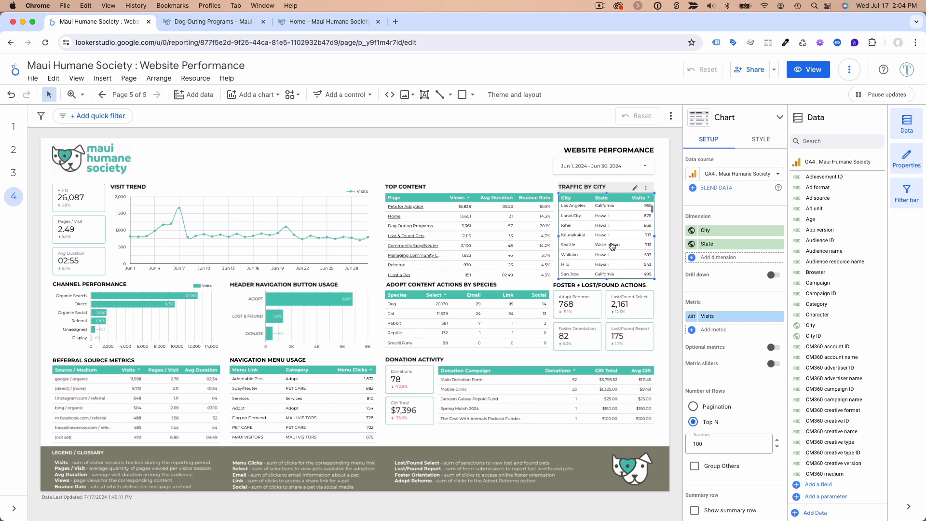
{"action": "scroll", "coordinate": [608, 248], "scroll_direction": "up", "scroll_amount": 5}
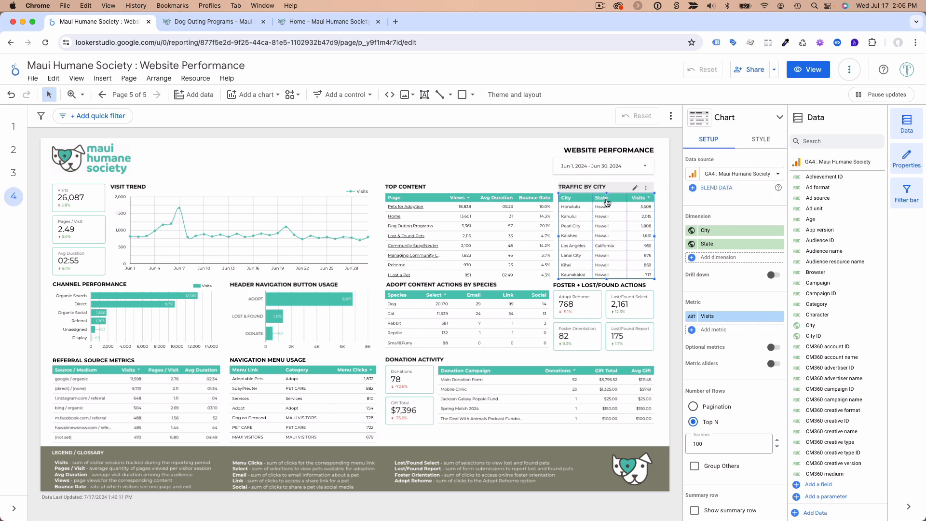
Check which source field the State dimension in the Traffic by City table uses, leaving its settings as they are
{"action": "left_click", "coordinate": [692, 245]}
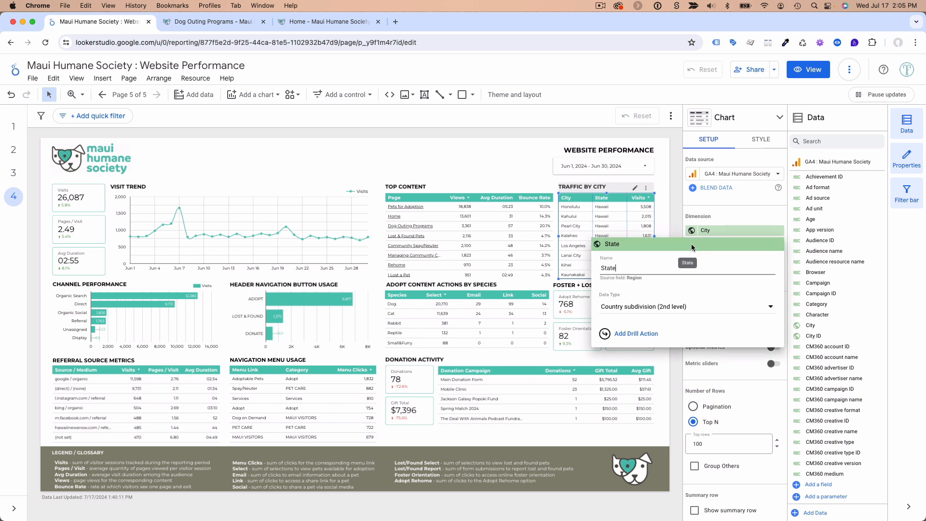
{"action": "double_click", "coordinate": [606, 269]}
{"action": "double_click", "coordinate": [634, 278]}
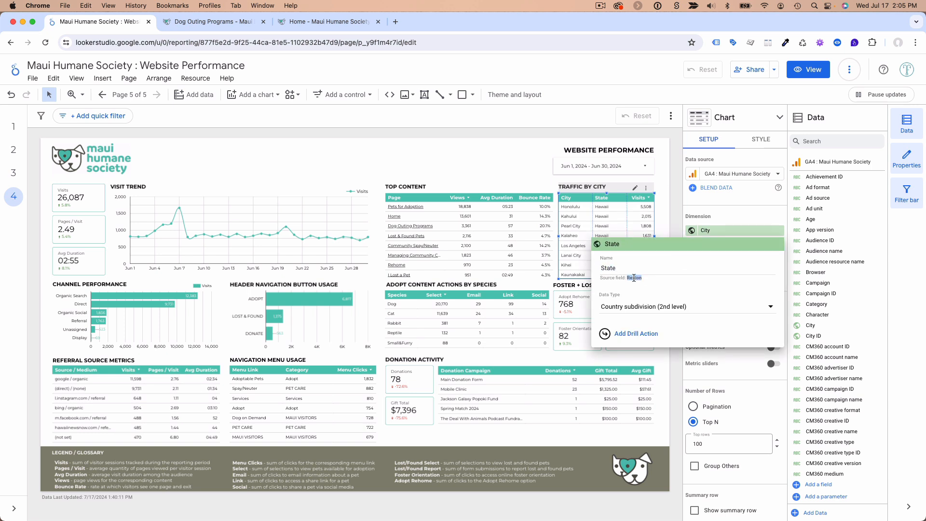
{"action": "left_click", "coordinate": [627, 284]}
{"action": "left_click", "coordinate": [667, 214]}
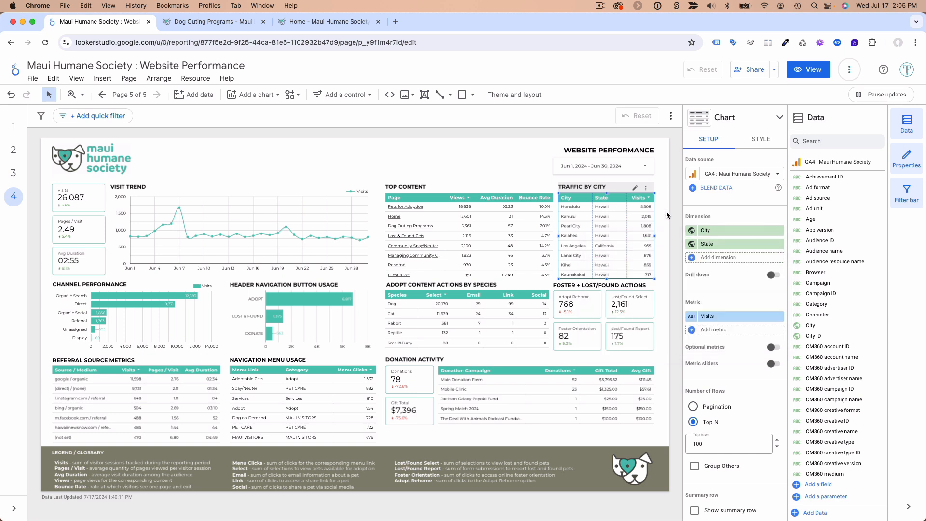
Create a single-color conditional formatting rule for the Traffic by City table with the condition State NOT EQUAL TO Hawaii
{"action": "left_click", "coordinate": [760, 143]}
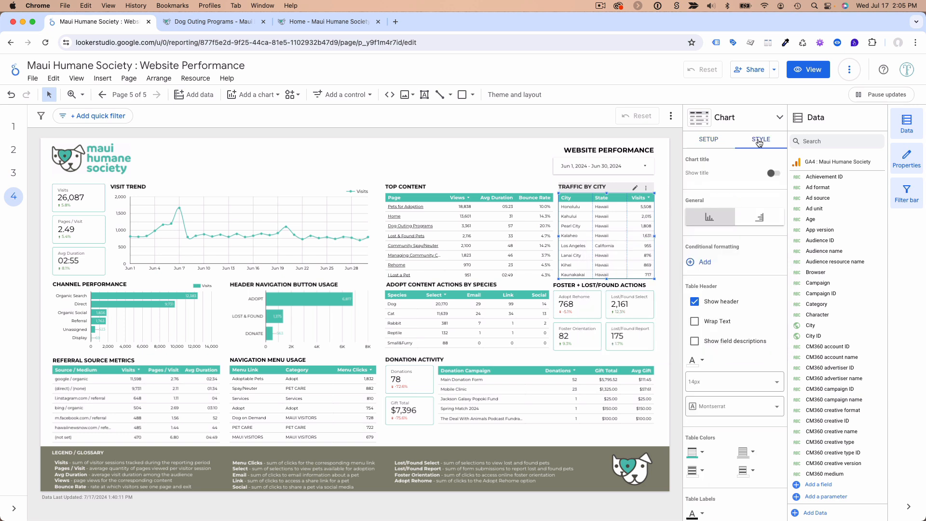
{"action": "left_click", "coordinate": [704, 262]}
{"action": "scroll", "coordinate": [201, 329], "scroll_direction": "down", "scroll_amount": 1}
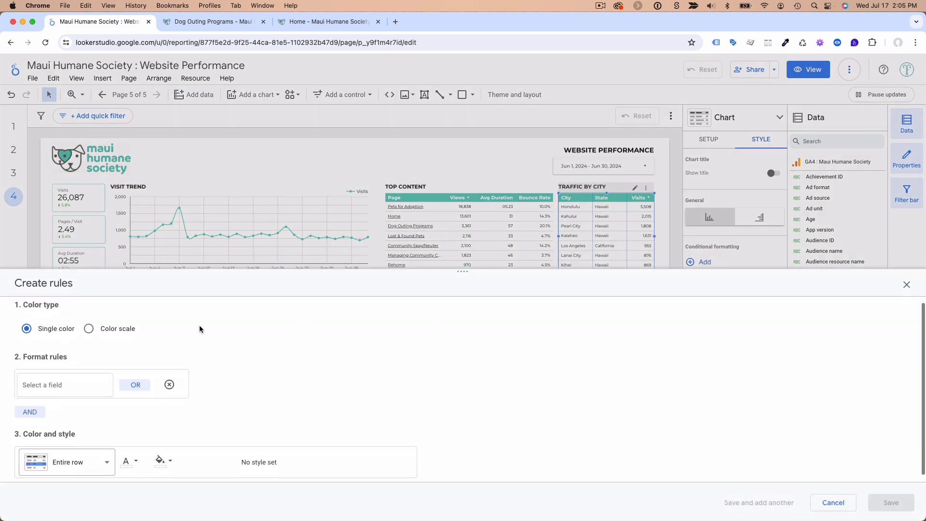
{"action": "left_click", "coordinate": [66, 389]}
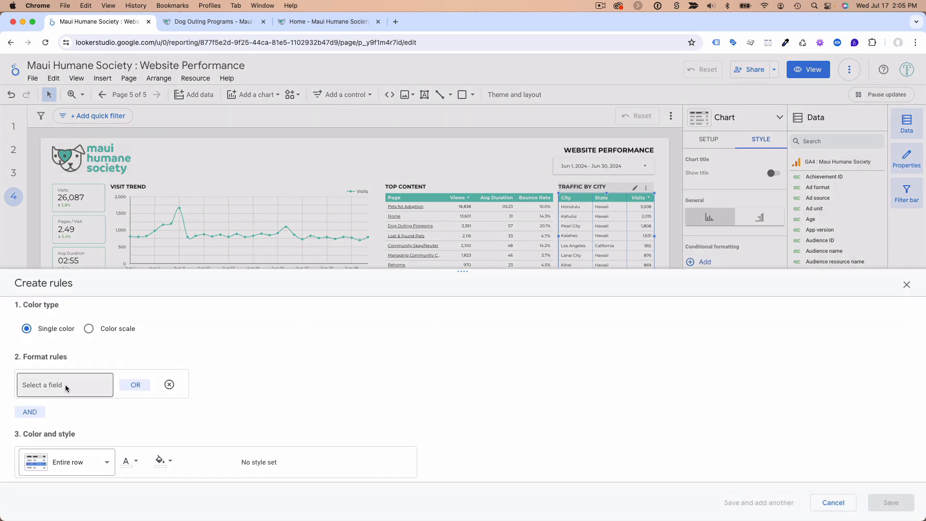
{"action": "left_click", "coordinate": [56, 418]}
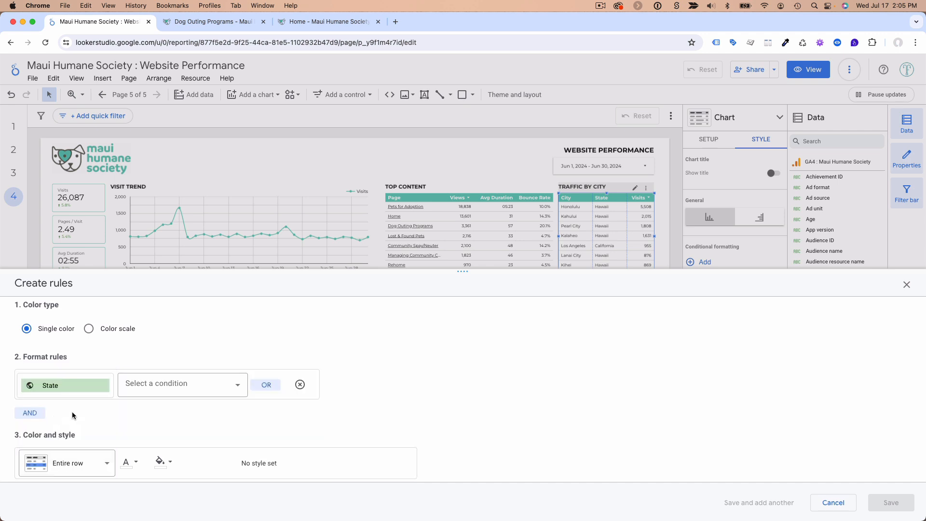
{"action": "left_click", "coordinate": [151, 388]}
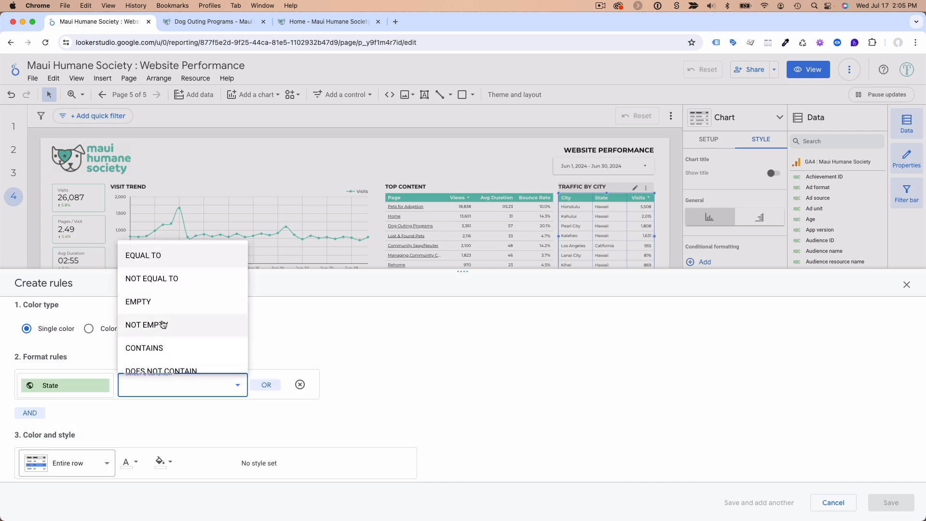
{"action": "left_click", "coordinate": [161, 279]}
{"action": "left_click", "coordinate": [267, 385]}
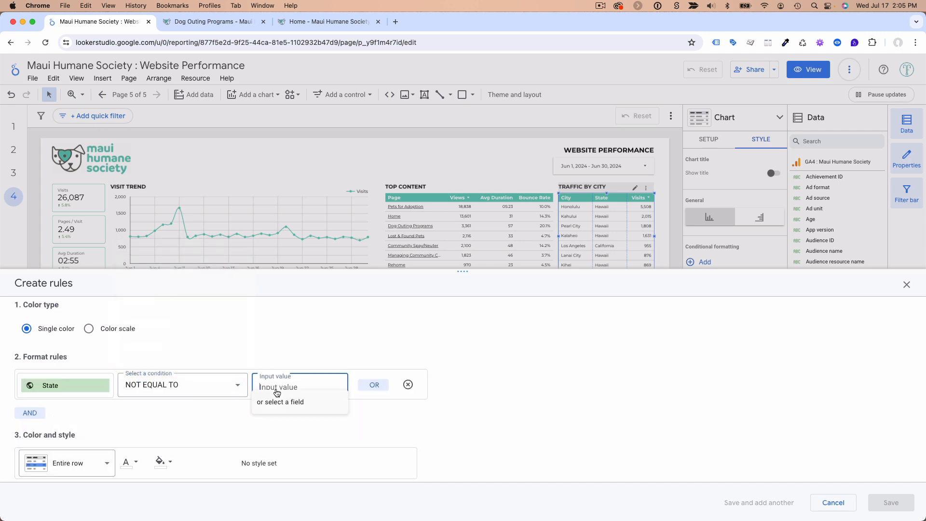
{"action": "type", "text": "Hawaii"}
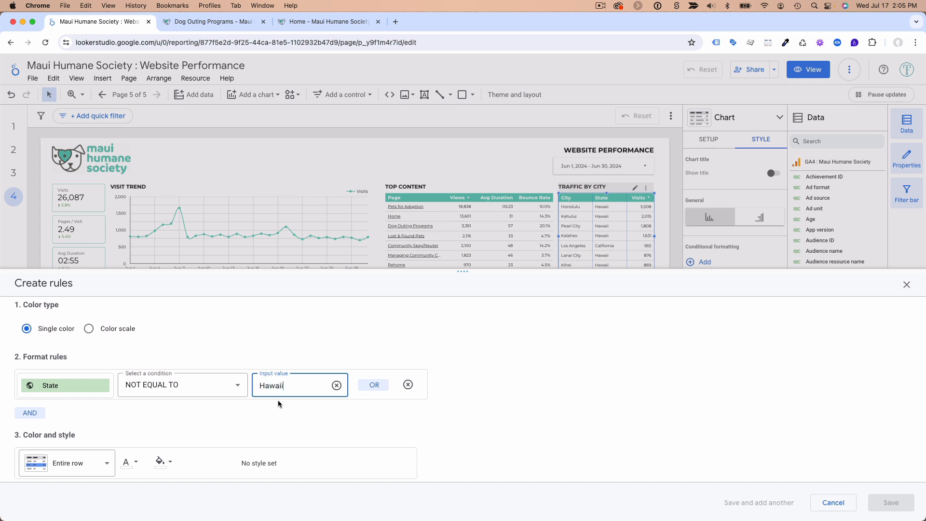
Format only the State column with the theme's orange background and white text, and save the rule
{"action": "left_click", "coordinate": [106, 473]}
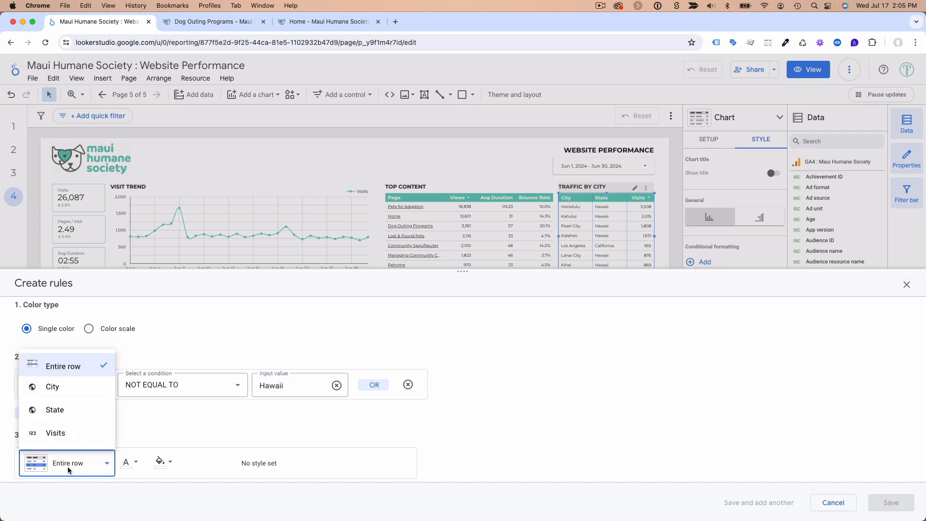
{"action": "left_click", "coordinate": [63, 410]}
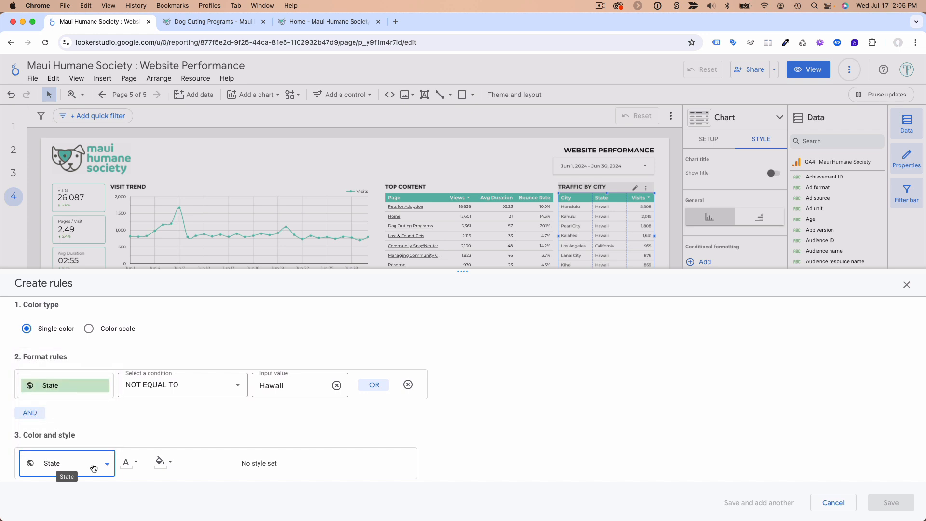
{"action": "left_click", "coordinate": [159, 465]}
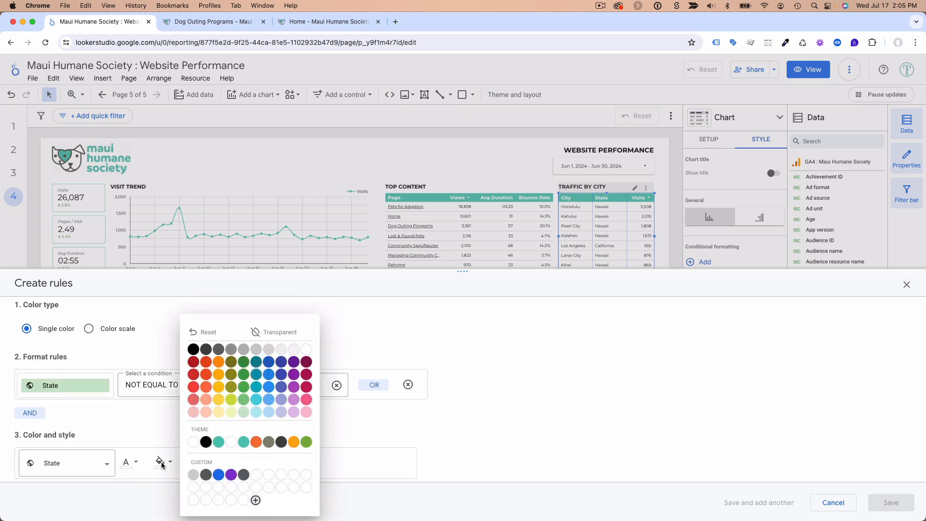
{"action": "left_click", "coordinate": [256, 442]}
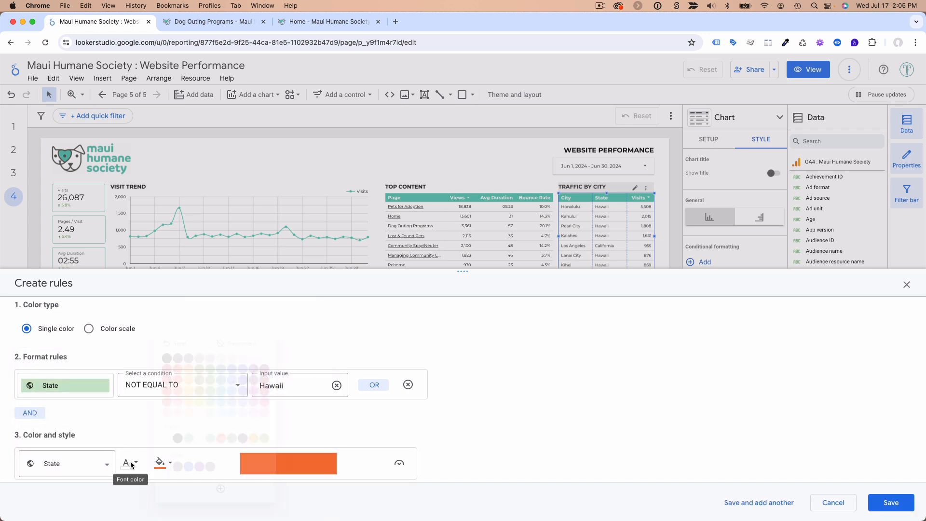
{"action": "left_click", "coordinate": [157, 442]}
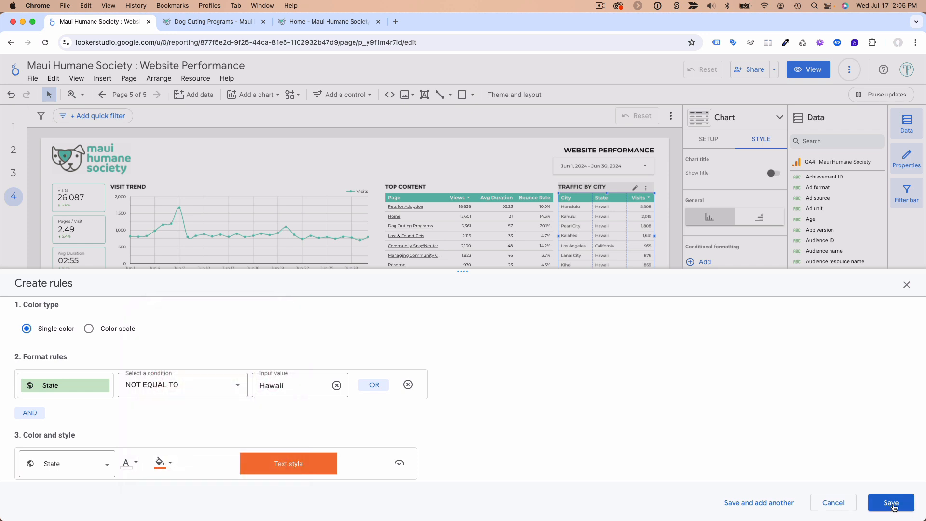
{"action": "scroll", "coordinate": [405, 406], "scroll_direction": "down", "scroll_amount": 1}
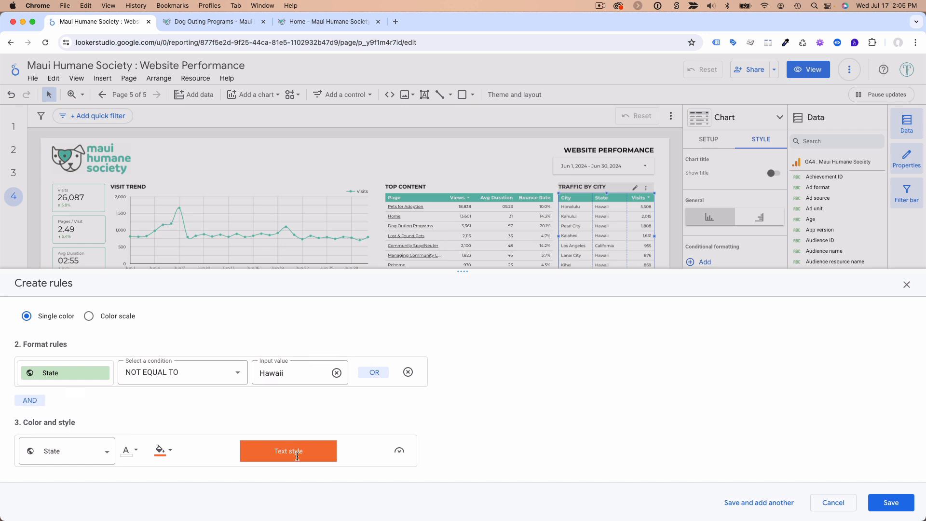
{"action": "left_click", "coordinate": [890, 502]}
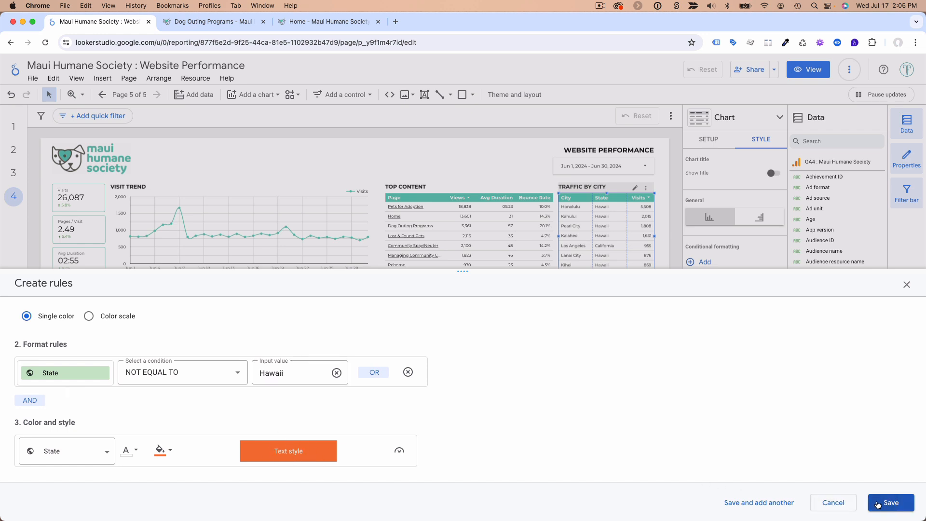
Review the conditional formatting of the State column across the rows of the Traffic by City table
{"action": "scroll", "coordinate": [589, 263], "scroll_direction": "down", "scroll_amount": 2}
{"action": "scroll", "coordinate": [589, 263], "scroll_direction": "down", "scroll_amount": 10}
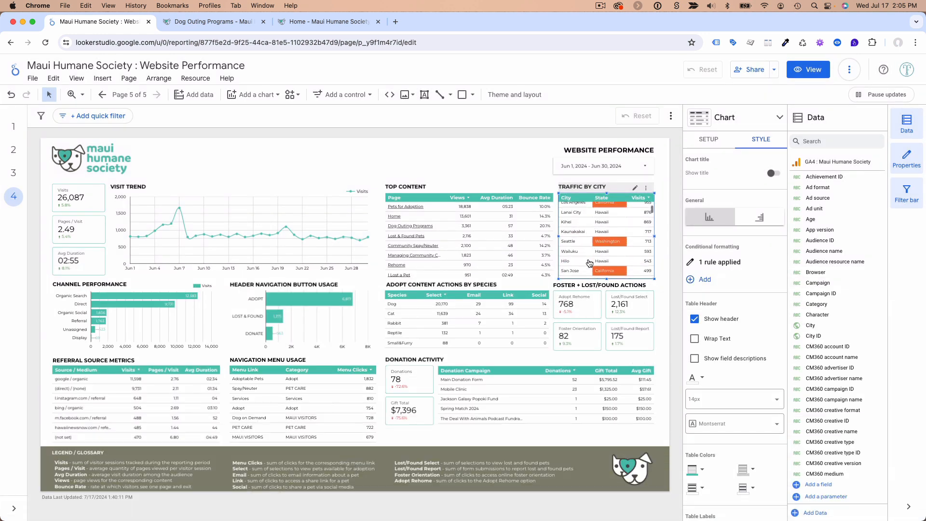
{"action": "scroll", "coordinate": [589, 263], "scroll_direction": "up", "scroll_amount": 1}
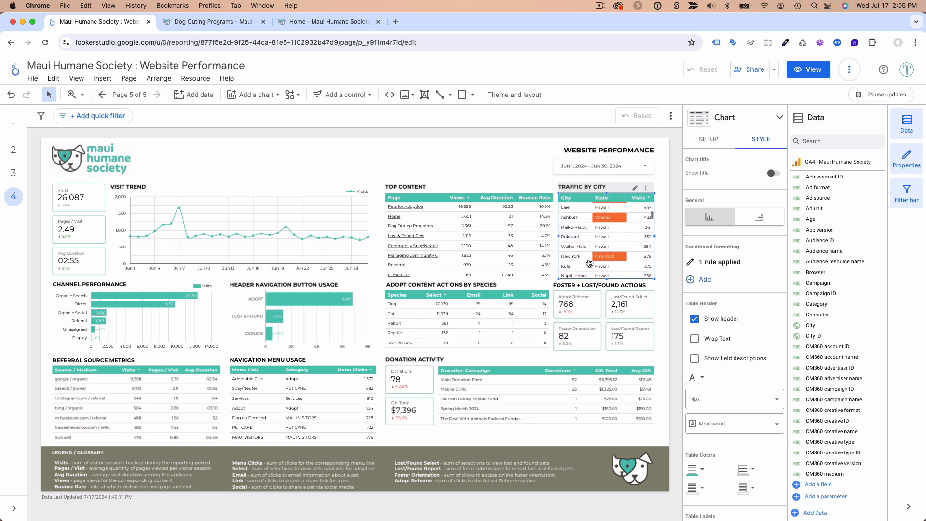
{"action": "scroll", "coordinate": [589, 262], "scroll_direction": "up", "scroll_amount": 6}
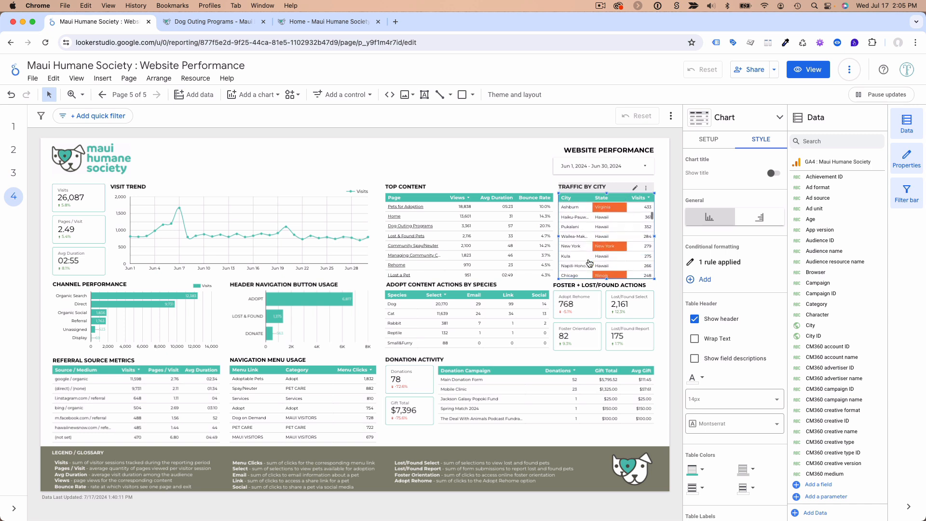
{"action": "scroll", "coordinate": [589, 263], "scroll_direction": "up", "scroll_amount": 3}
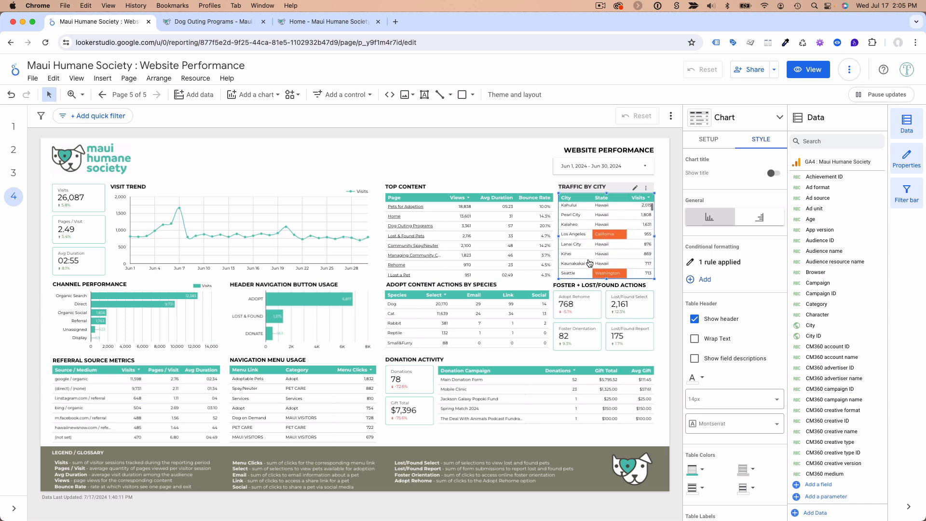
{"action": "scroll", "coordinate": [593, 257], "scroll_direction": "down", "scroll_amount": 4}
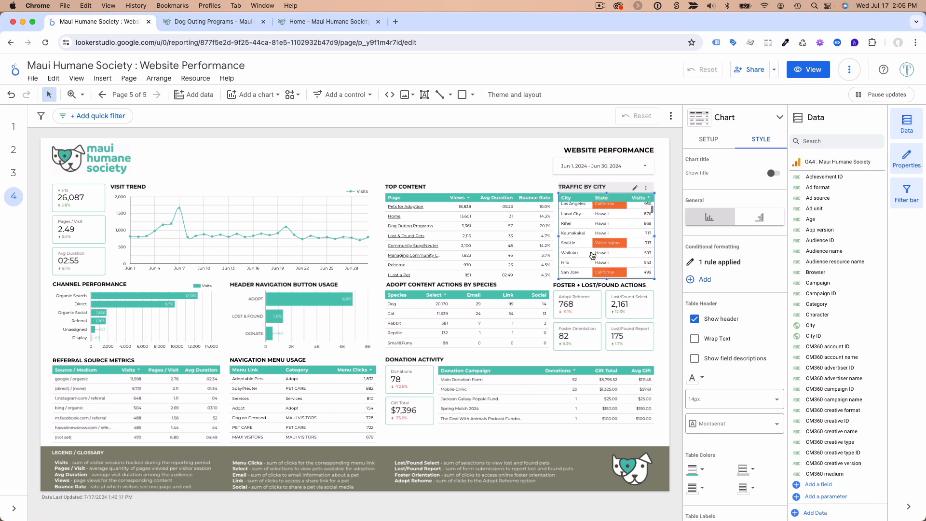
Look through the Traffic by City rows once more and deselect the table
{"action": "scroll", "coordinate": [593, 257], "scroll_direction": "up", "scroll_amount": 4}
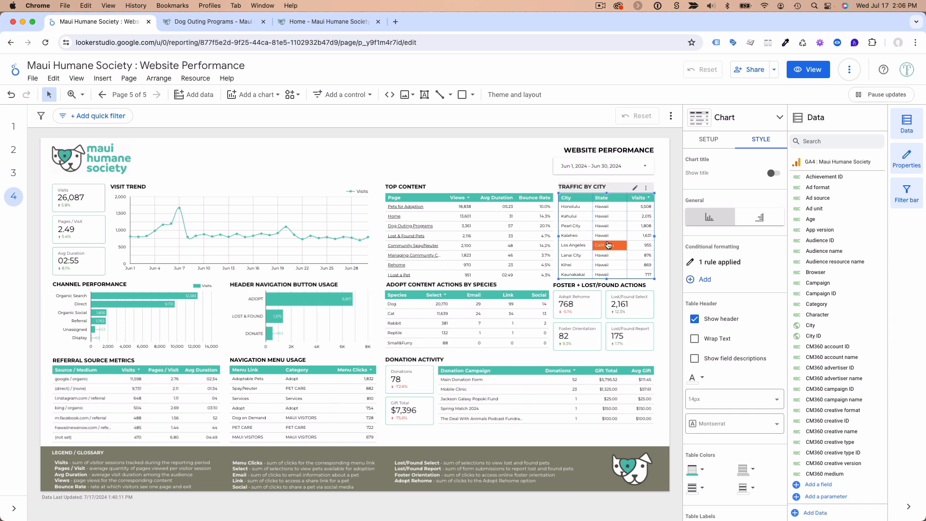
{"action": "scroll", "coordinate": [607, 228], "scroll_direction": "down", "scroll_amount": 3}
{"action": "scroll", "coordinate": [607, 227], "scroll_direction": "up", "scroll_amount": 3}
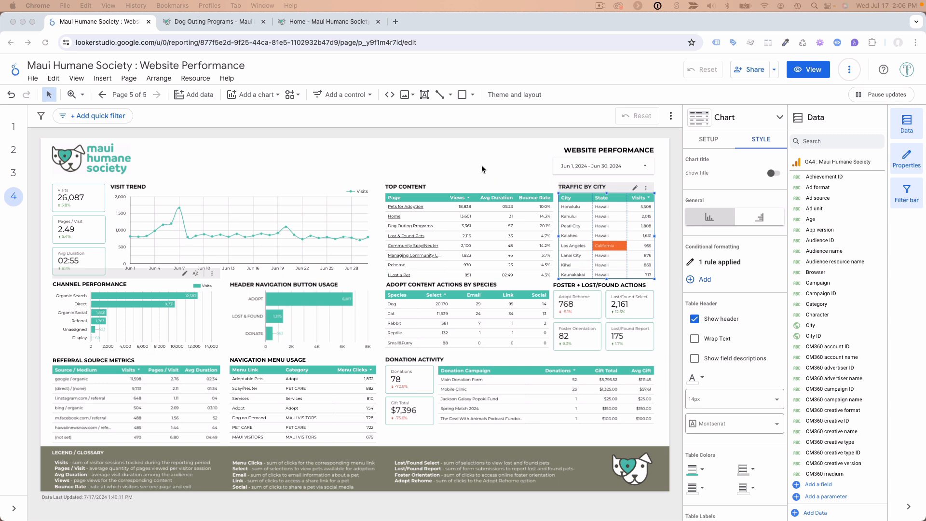
{"action": "left_click", "coordinate": [439, 147]}
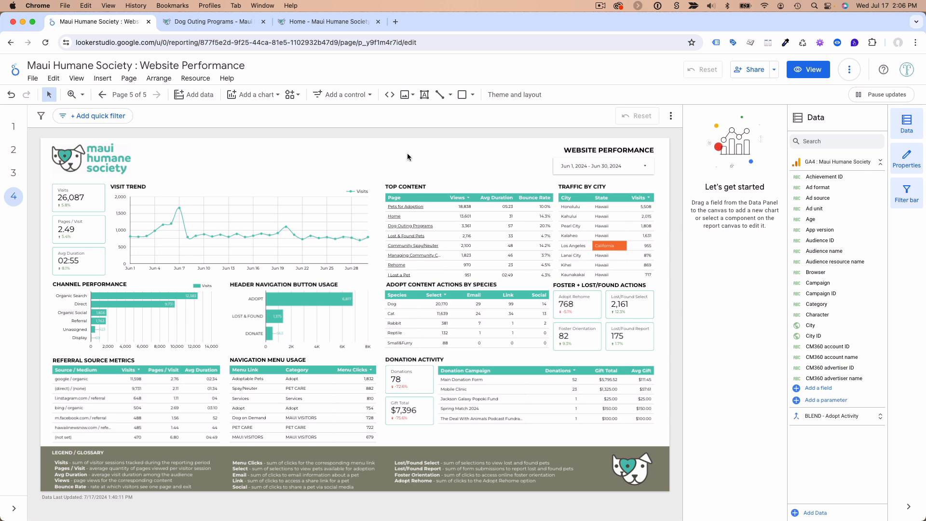
Set the report's date range control to May 1, 2024 through May 31, 2024
{"action": "left_click", "coordinate": [596, 157]}
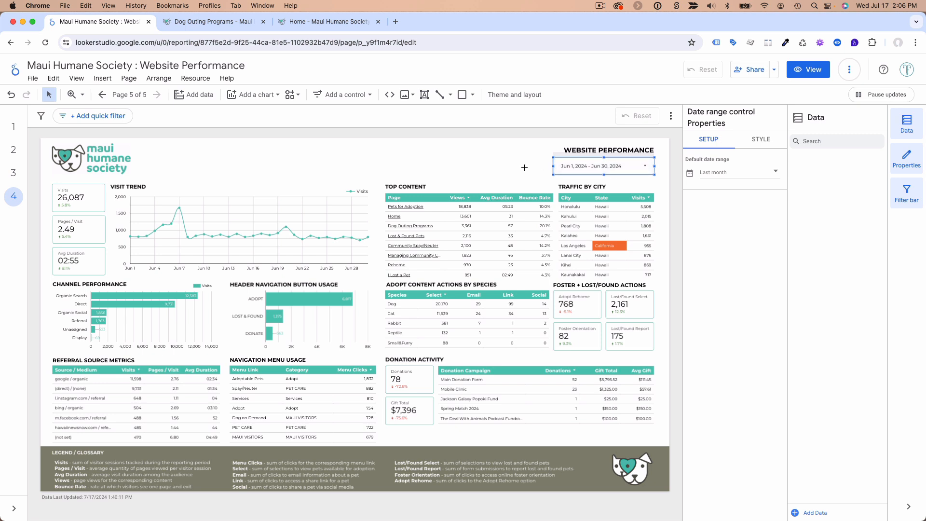
{"action": "left_click", "coordinate": [632, 168]}
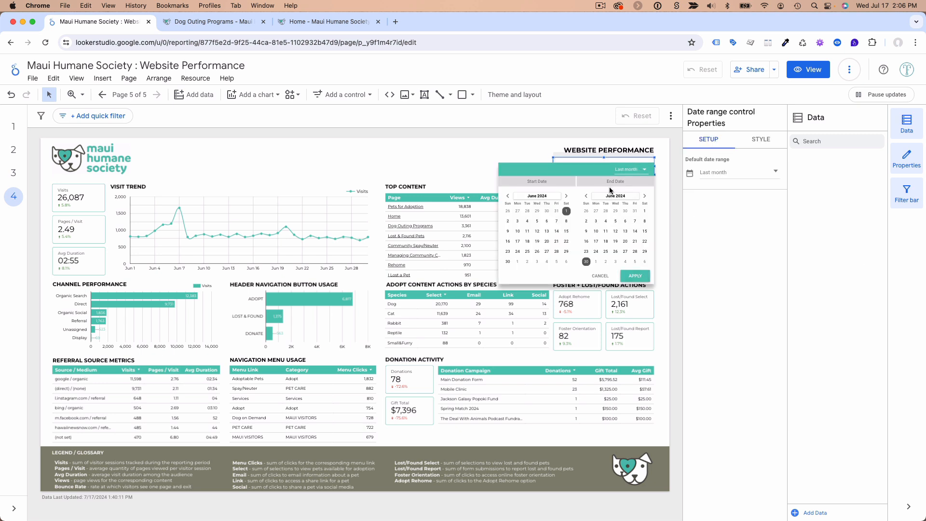
{"action": "left_click", "coordinate": [508, 196]}
{"action": "left_click", "coordinate": [537, 211]}
{"action": "left_click", "coordinate": [586, 196]}
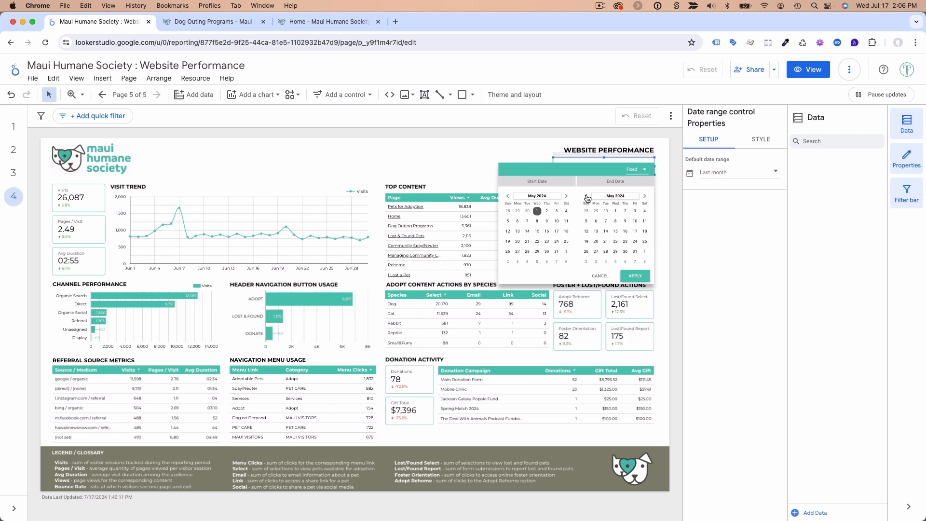
{"action": "left_click", "coordinate": [635, 252]}
{"action": "left_click", "coordinate": [639, 278]}
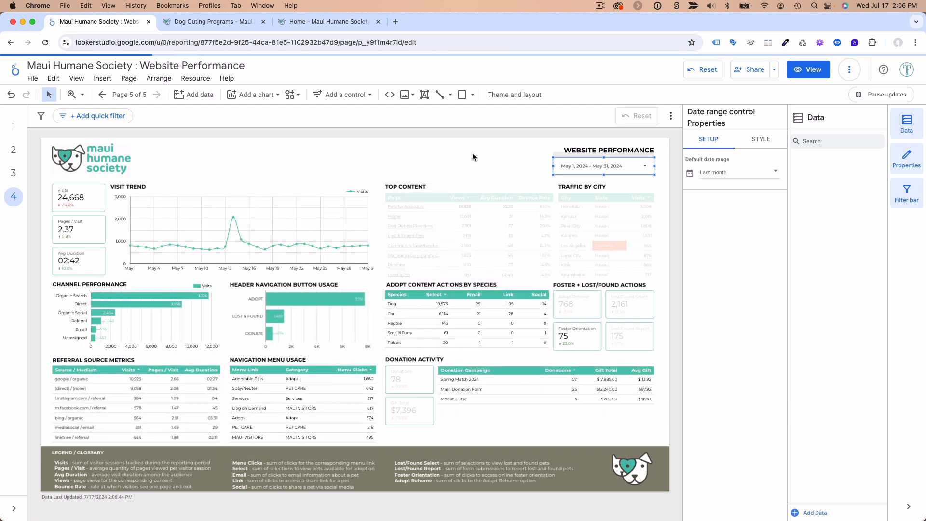
Return the date range control to the Last month preset and deselect it
{"action": "left_click", "coordinate": [595, 166]}
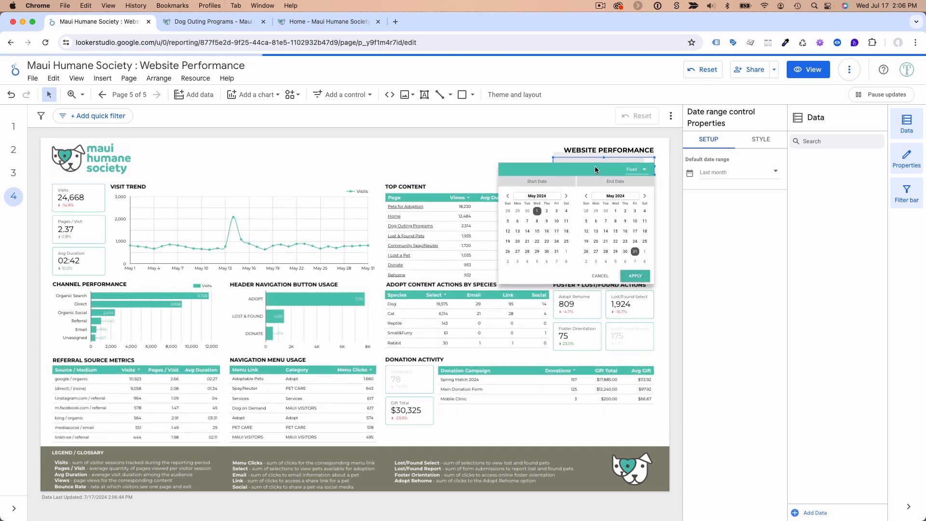
{"action": "left_click", "coordinate": [637, 171]}
{"action": "scroll", "coordinate": [651, 251], "scroll_direction": "down", "scroll_amount": 2}
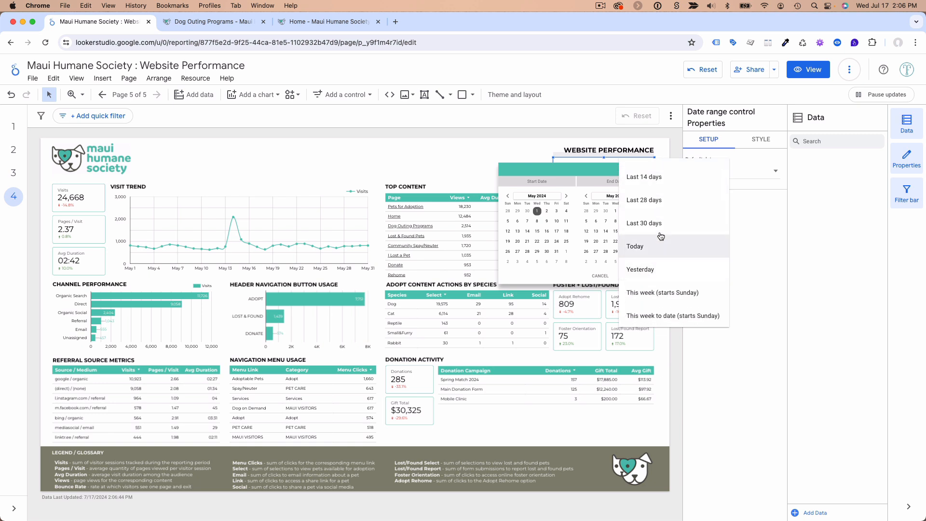
{"action": "scroll", "coordinate": [658, 212], "scroll_direction": "down", "scroll_amount": 5}
{"action": "scroll", "coordinate": [659, 218], "scroll_direction": "down", "scroll_amount": 2}
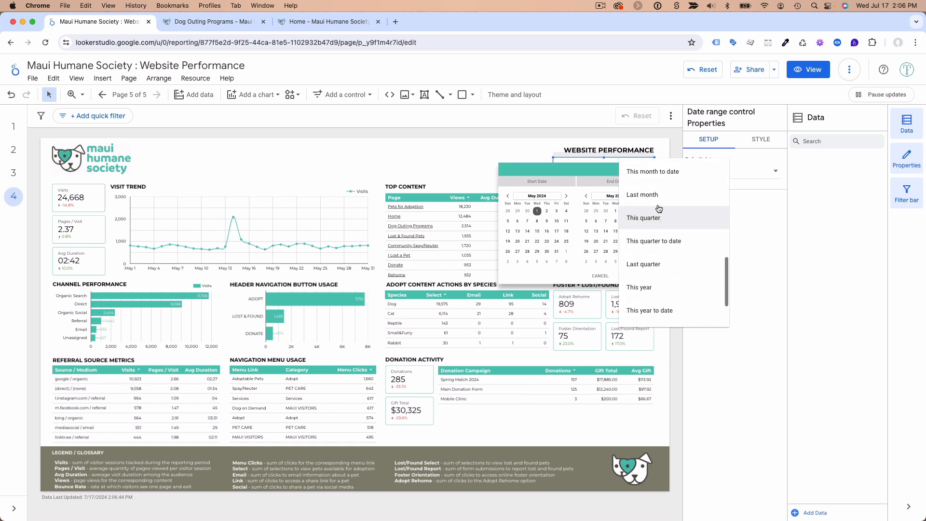
{"action": "left_click", "coordinate": [647, 194]}
{"action": "left_click", "coordinate": [635, 276]}
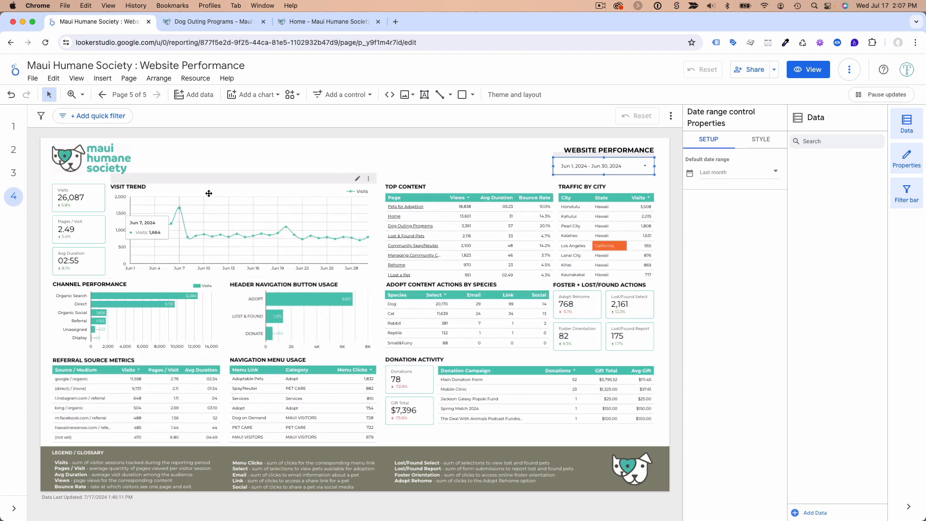
{"action": "left_click", "coordinate": [273, 158]}
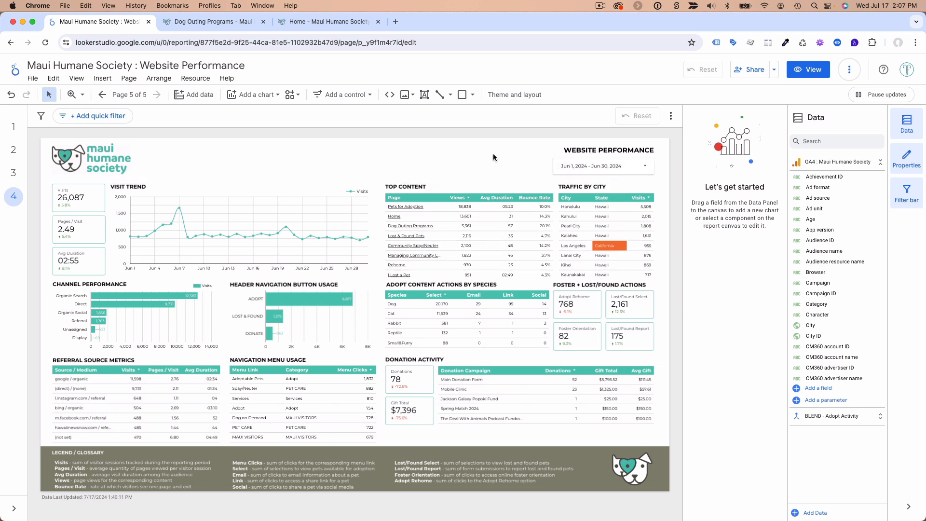
Add a drop-down list control beside the date range control in the report header
{"action": "left_click", "coordinate": [355, 95]}
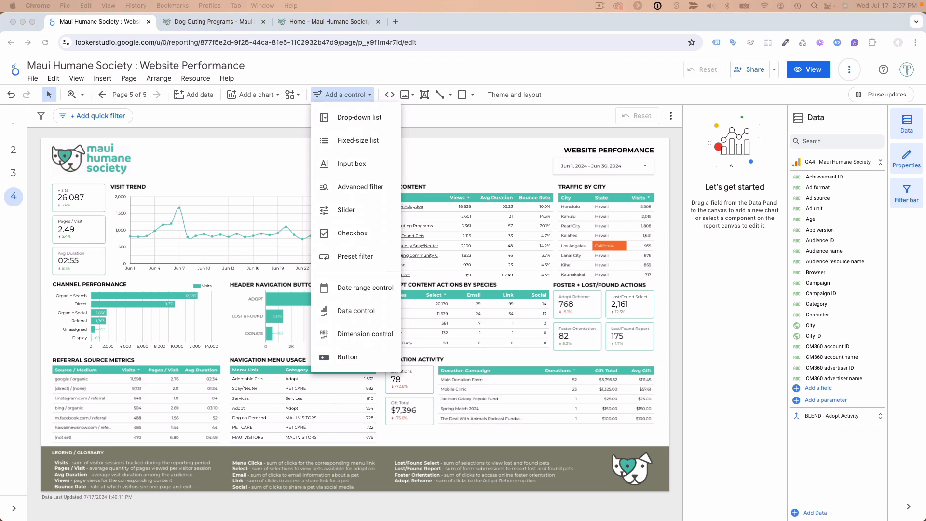
{"action": "left_click", "coordinate": [351, 120]}
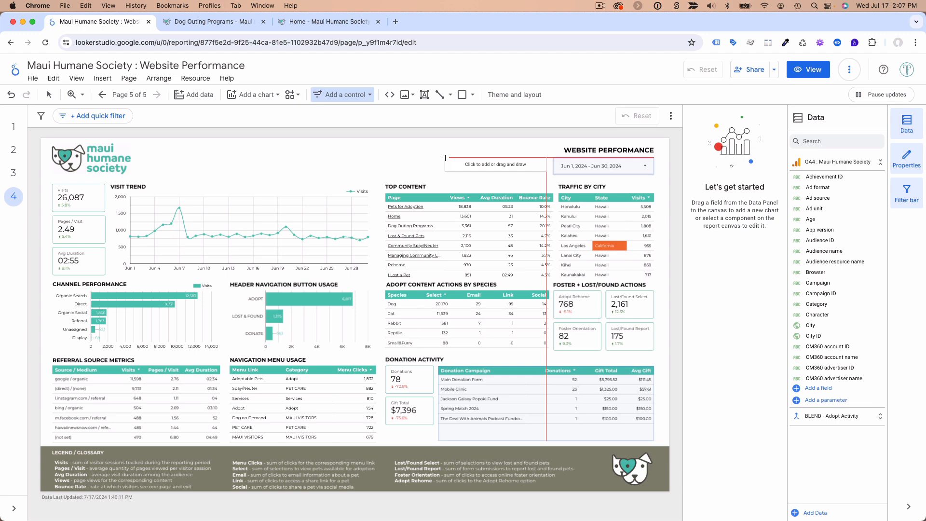
{"action": "left_click", "coordinate": [445, 158]}
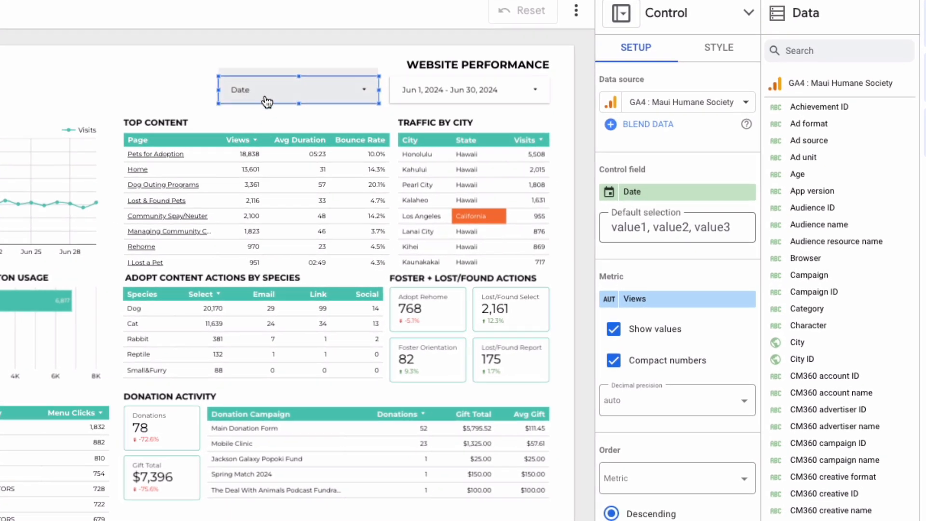
Search the GA4 : Maui Humane Society data source fields for "session source"
{"action": "left_click", "coordinate": [665, 200]}
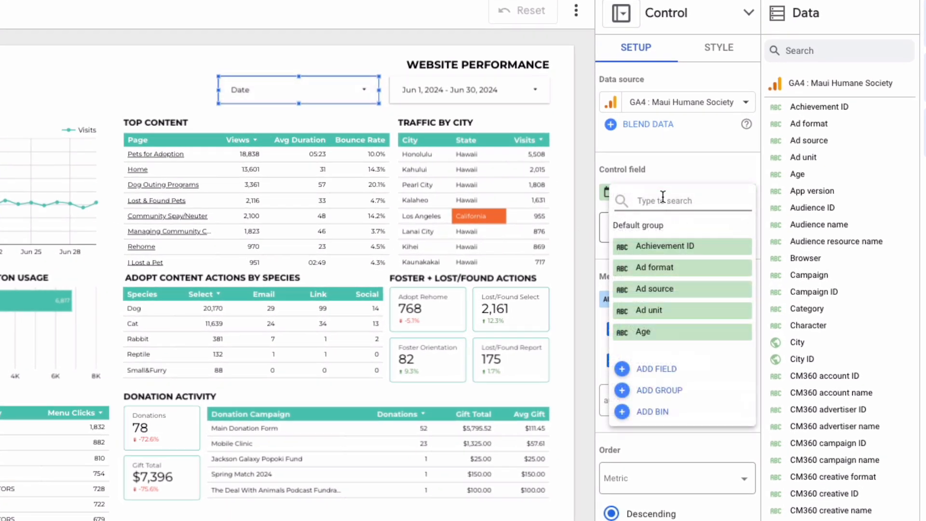
{"action": "left_click", "coordinate": [817, 50]}
{"action": "type", "text": "ses"}
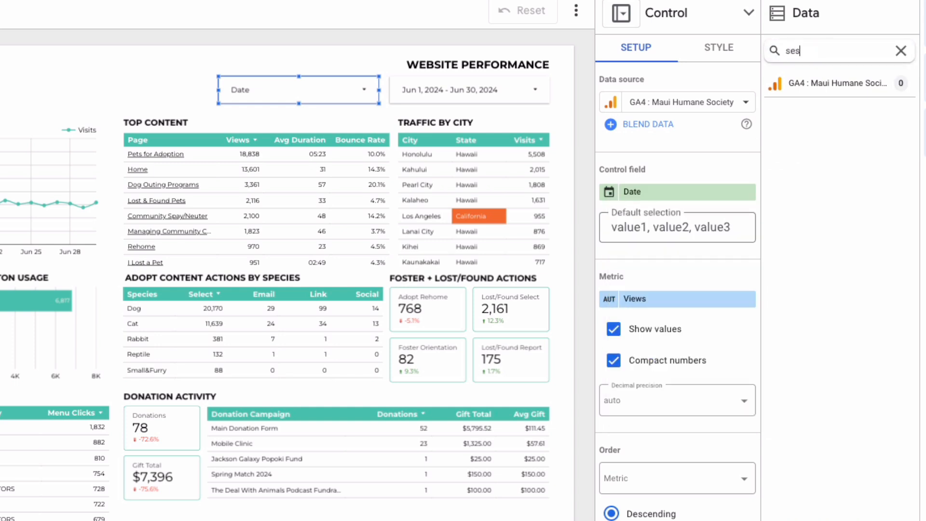
{"action": "type", "text": "sion source"}
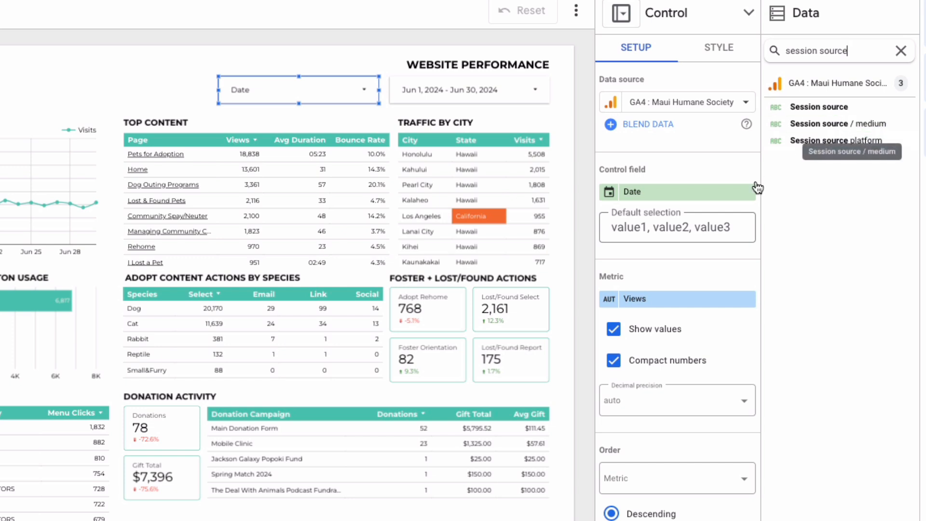
Set the drop-down list's control field to Session source / medium
{"action": "left_click", "coordinate": [663, 193]}
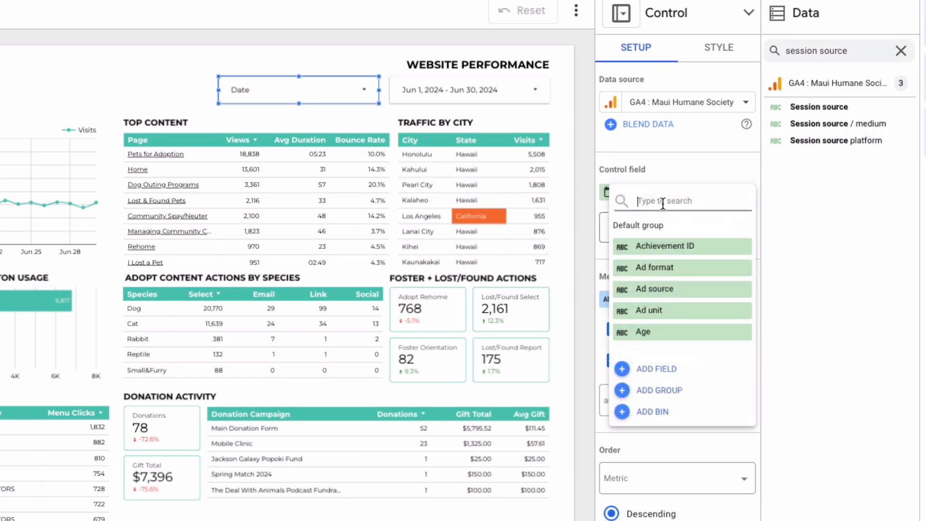
{"action": "type", "text": "session"}
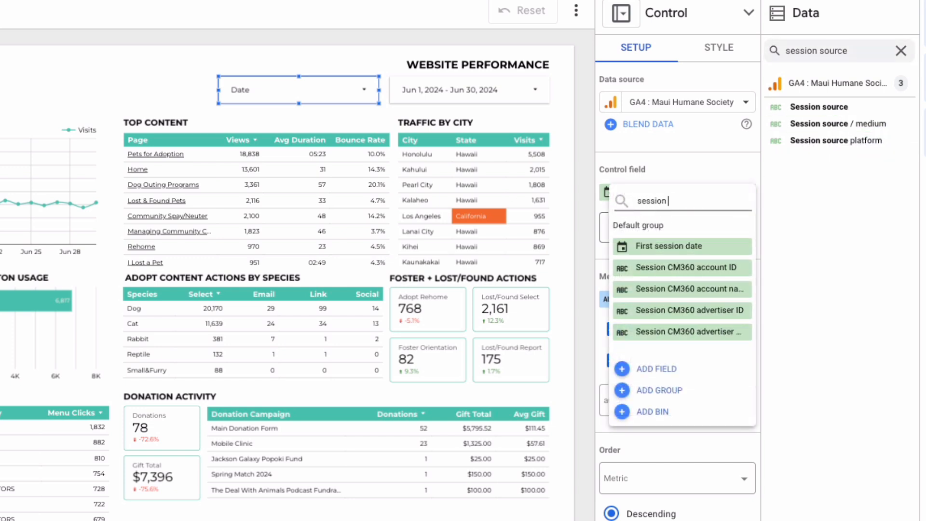
{"action": "type", "text": " ses"}
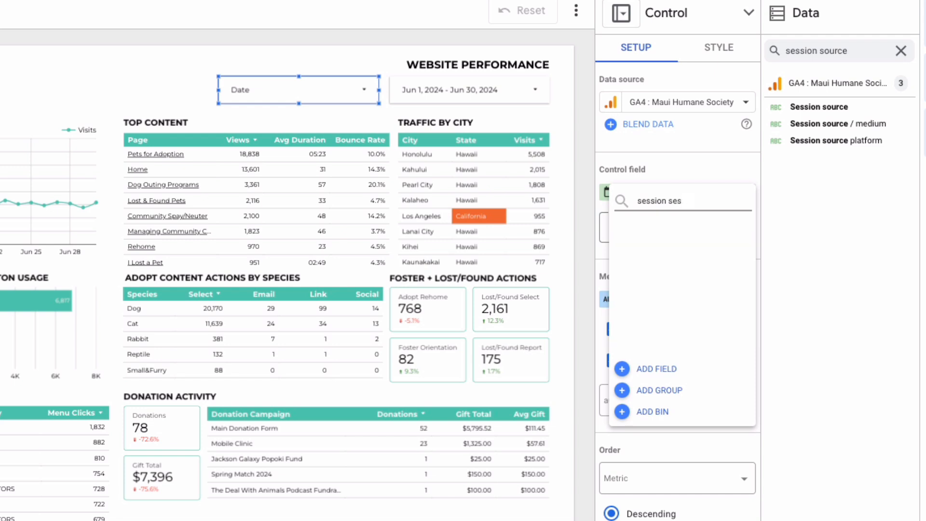
{"action": "key", "text": "BackSpace"}
{"action": "key", "text": "BackSpace"}
{"action": "key", "text": "BackSpace"}
{"action": "type", "text": "ou"}
{"action": "type", "text": "ur"}
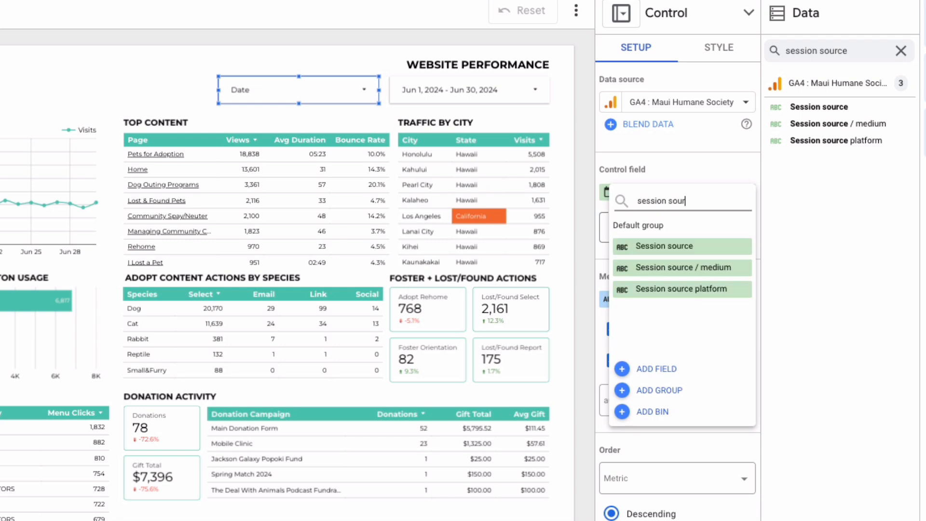
{"action": "left_click", "coordinate": [668, 268]}
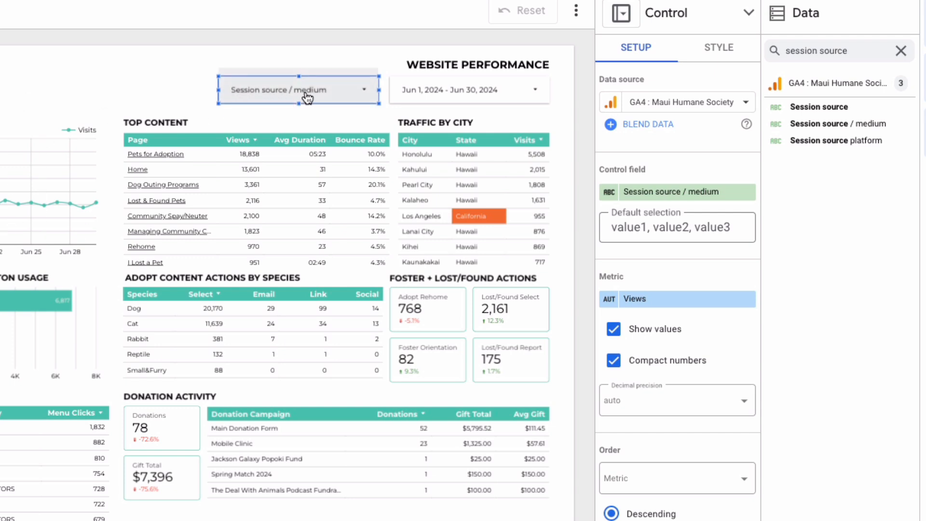
Rename the drop-down's control field as Source / Medium
{"action": "left_click", "coordinate": [610, 194]}
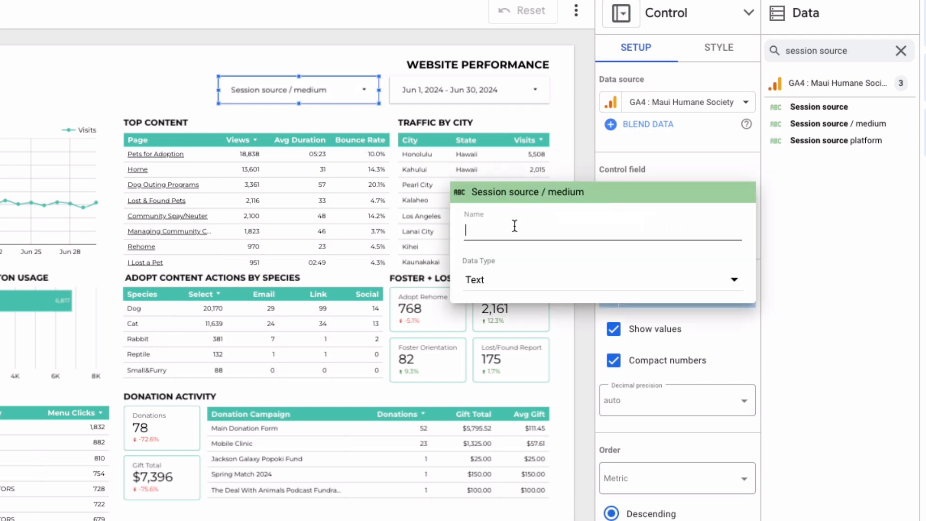
{"action": "type", "text": "Sour"}
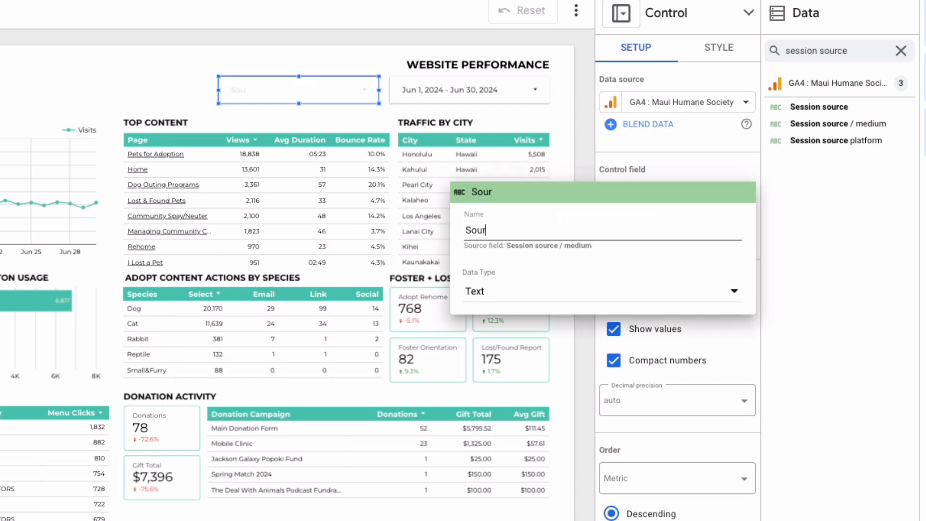
{"action": "type", "text": "ce / So"}
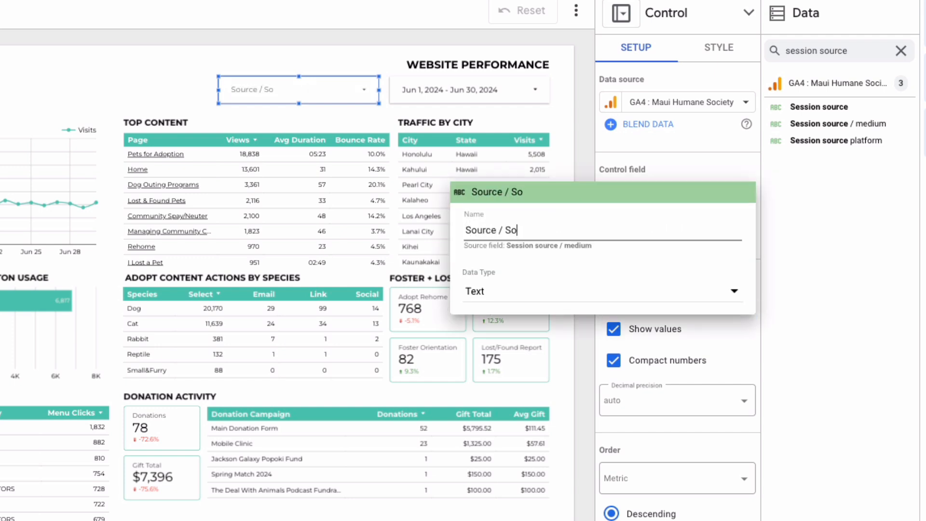
{"action": "key", "text": "BackSpace"}
{"action": "key", "text": "BackSpace"}
{"action": "type", "text": "Med"}
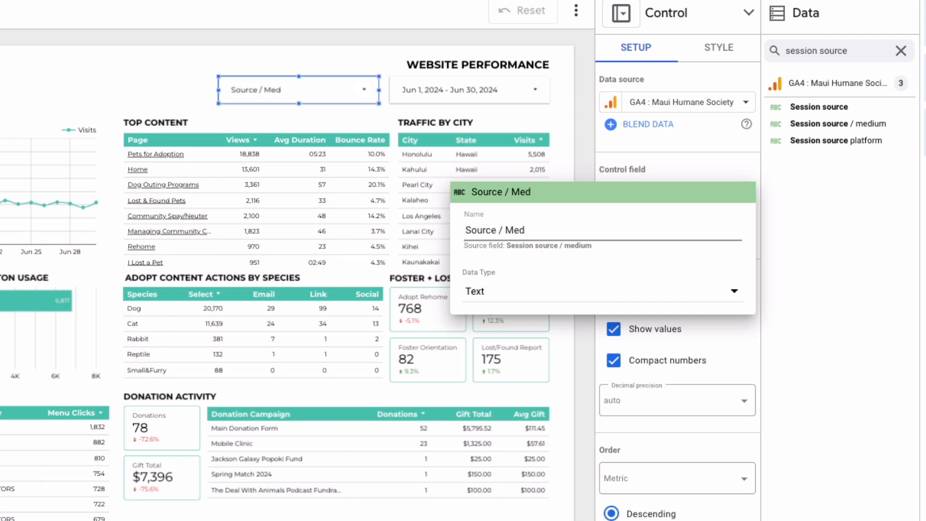
{"action": "type", "text": "ium"}
{"action": "left_click", "coordinate": [355, 73]}
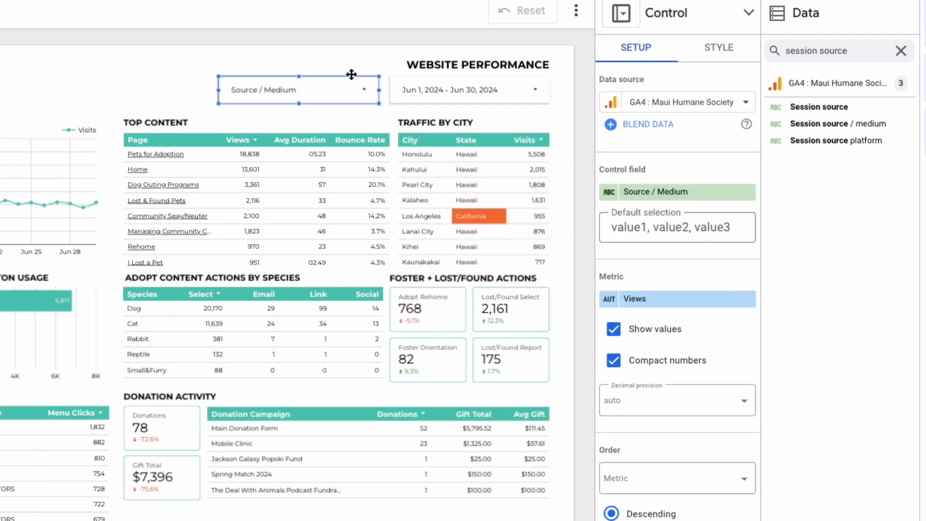
Preview the Source / Medium drop-down's entries and change its metric to Sessions
{"action": "left_click", "coordinate": [365, 88]}
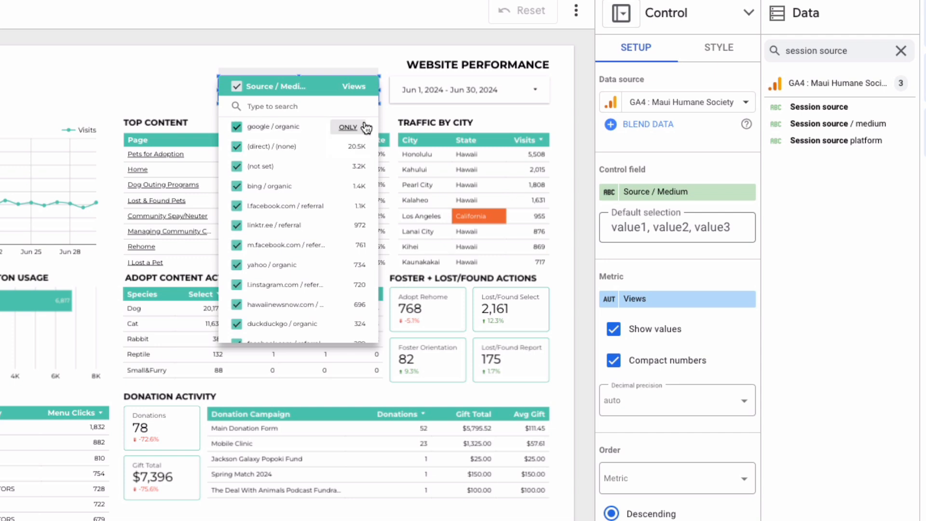
{"action": "left_click", "coordinate": [660, 295]}
{"action": "type", "text": "session s"}
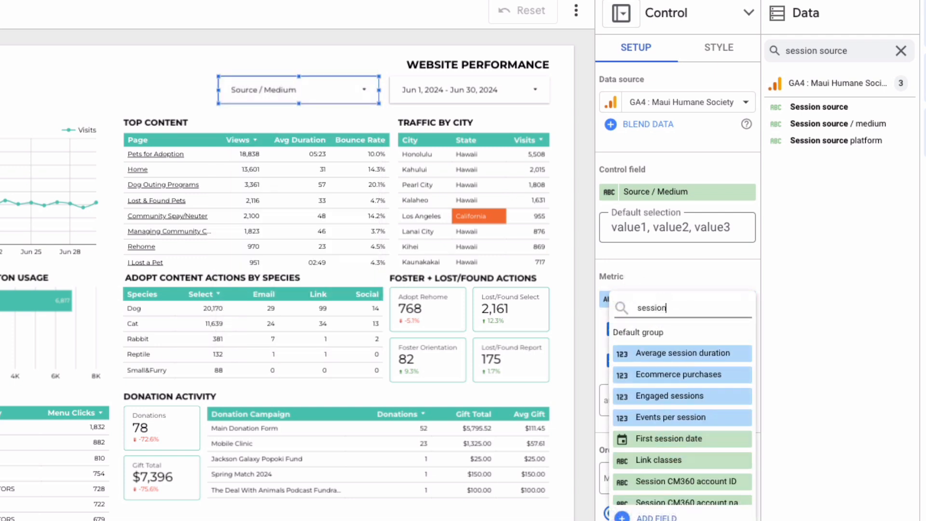
{"action": "left_click", "coordinate": [658, 374]}
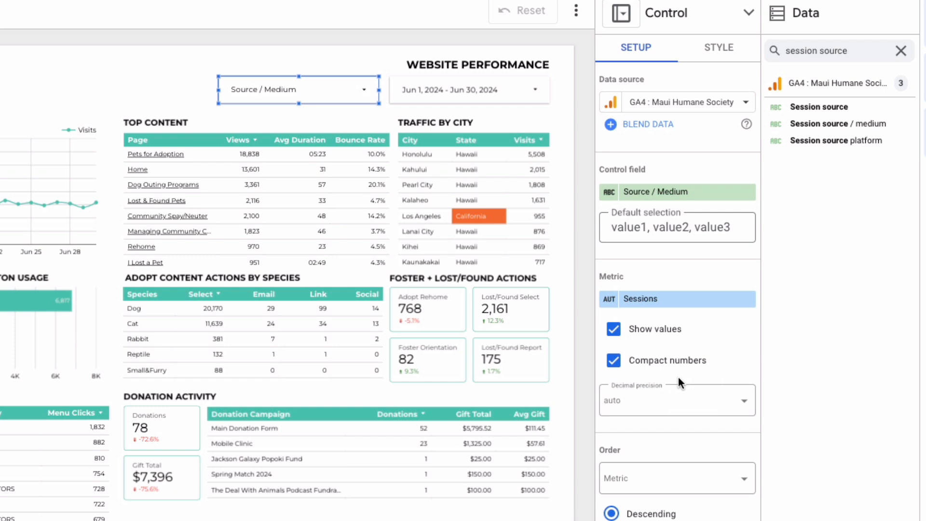
Turn off the display of metric values in the Source / Medium drop-down, checking its list before and after
{"action": "left_click", "coordinate": [368, 90]}
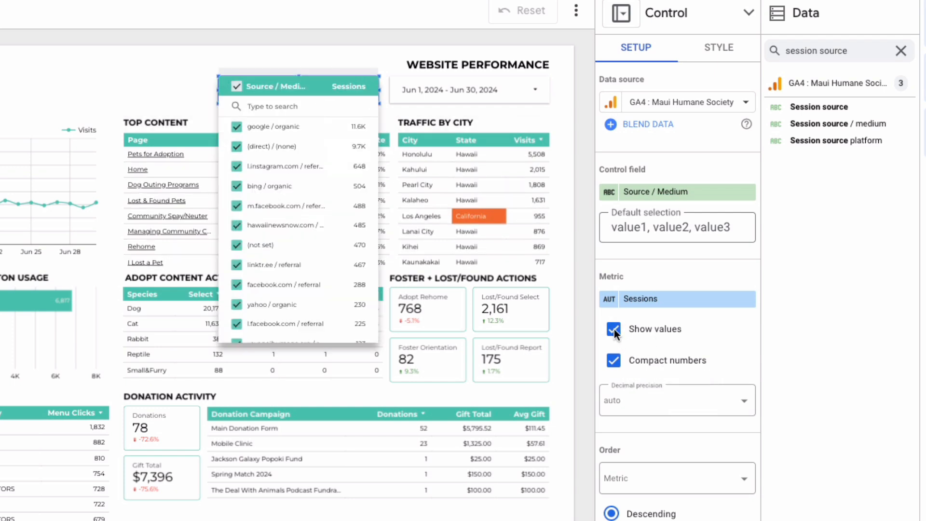
{"action": "left_click", "coordinate": [366, 90]}
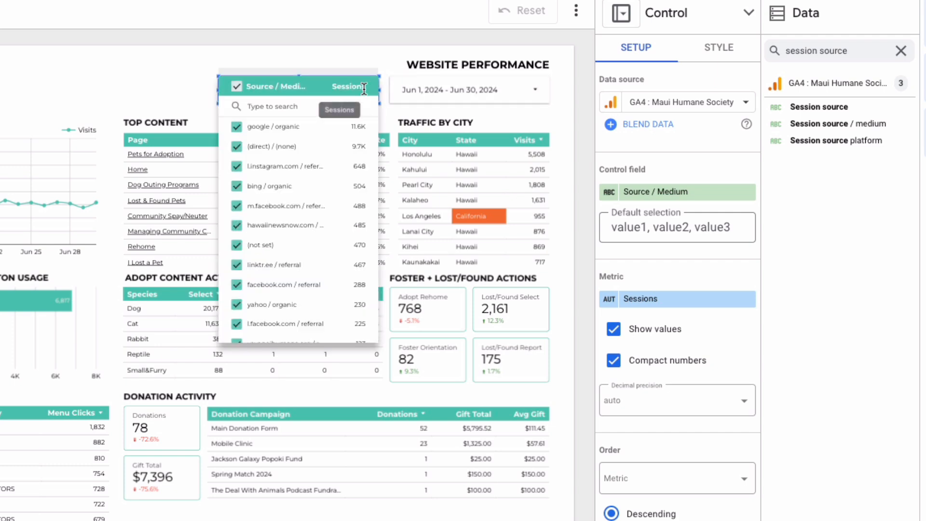
{"action": "left_click", "coordinate": [613, 330]}
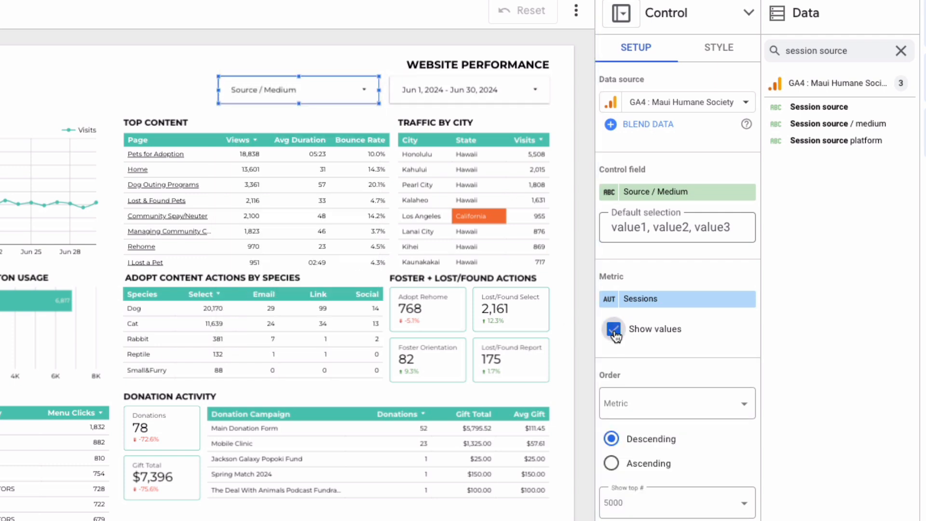
{"action": "left_click", "coordinate": [364, 90]}
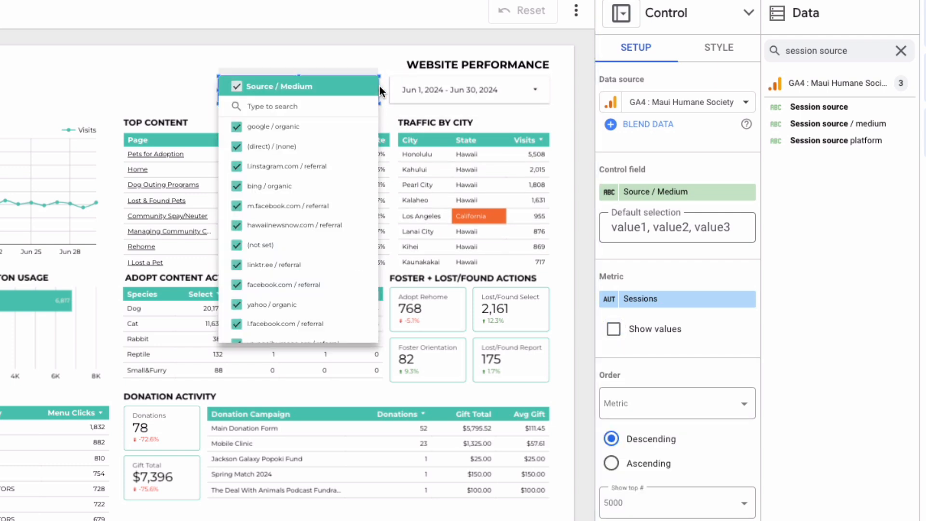
{"action": "left_click", "coordinate": [107, 63]}
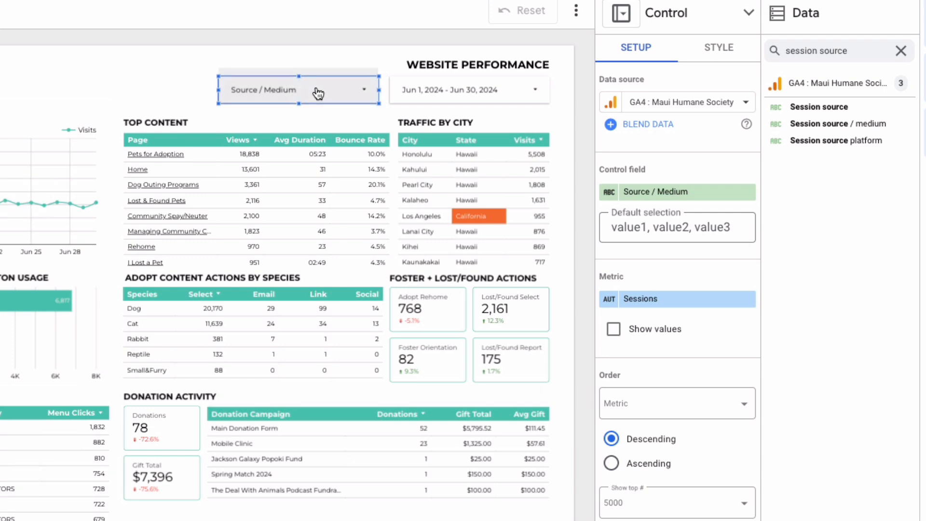
Open the report in view mode and filter it by Source / Medium to google / organic only, adding (direct) / (none) to the selection
{"action": "left_click", "coordinate": [332, 87]}
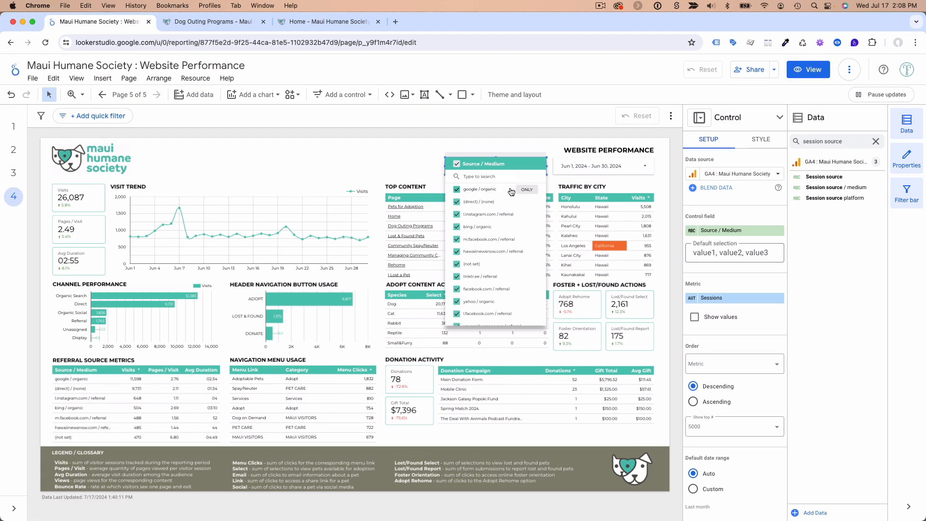
{"action": "left_click", "coordinate": [809, 70]}
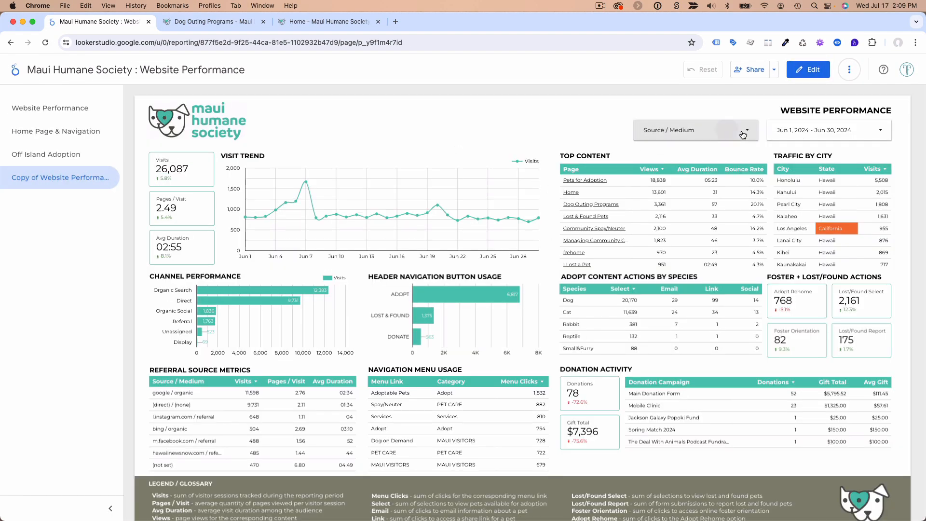
{"action": "left_click", "coordinate": [694, 130]}
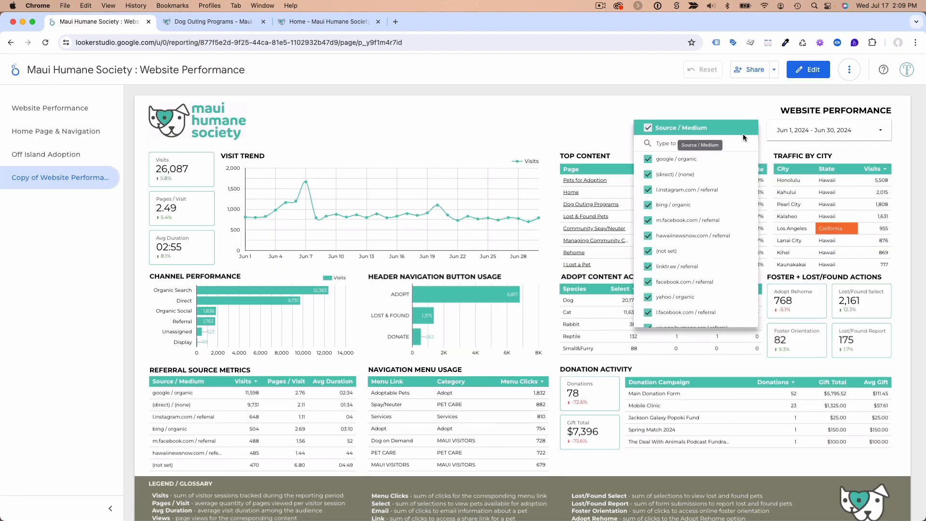
{"action": "left_click", "coordinate": [733, 159]}
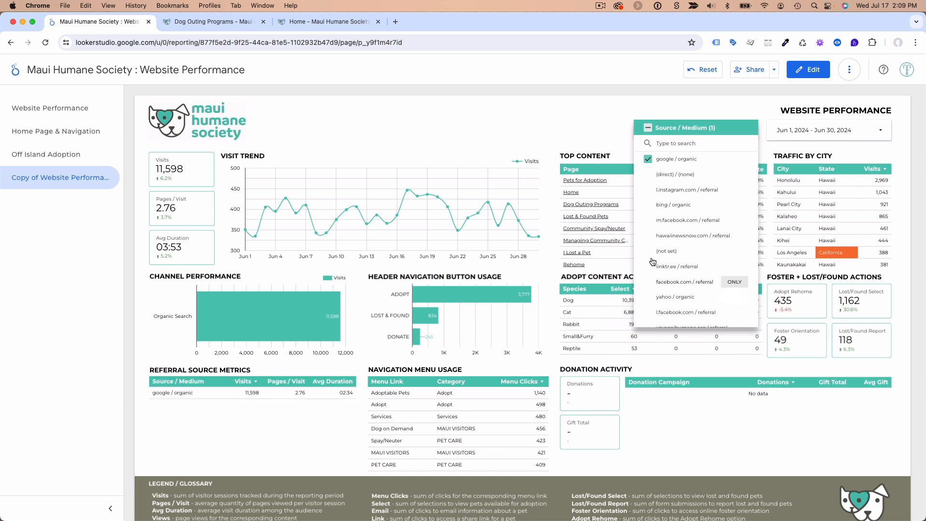
{"action": "left_click", "coordinate": [649, 176]}
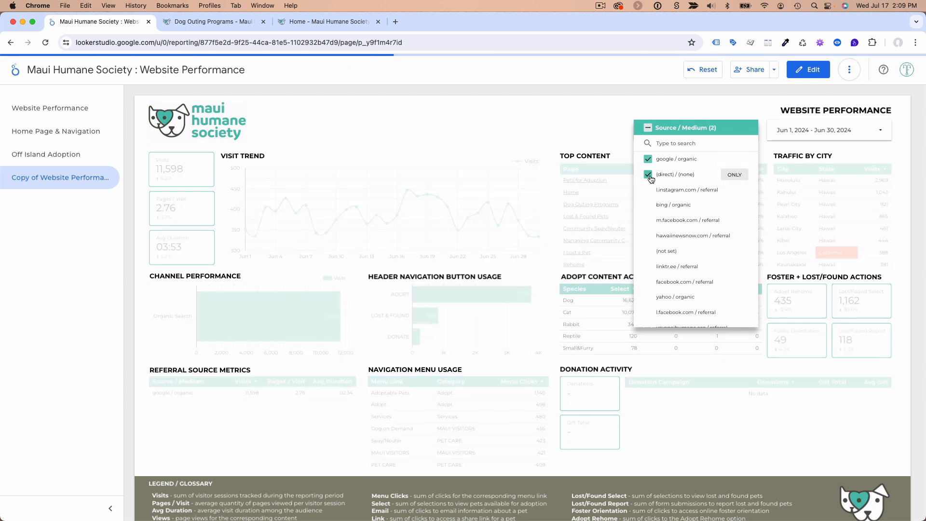
Reselect all entries in the Source / Medium filter, close it, and check its list once more
{"action": "left_click", "coordinate": [649, 130]}
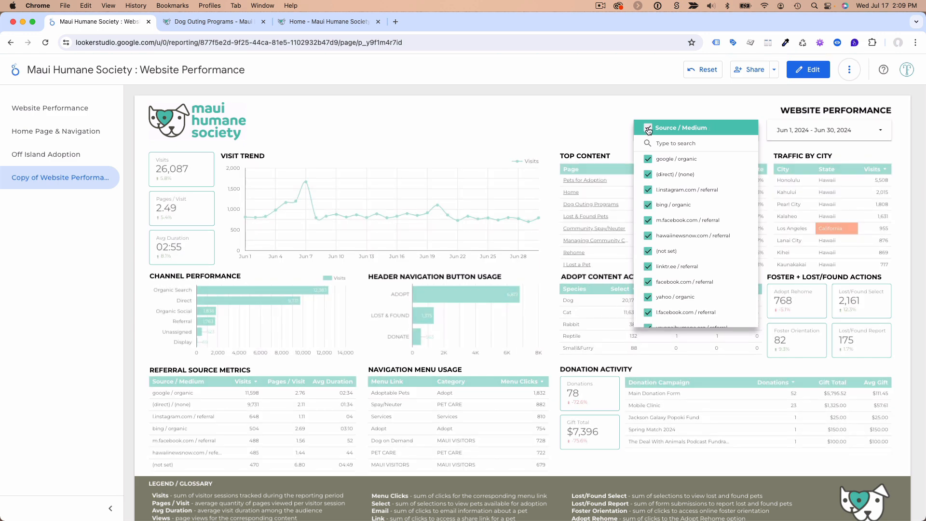
{"action": "left_click", "coordinate": [528, 124]}
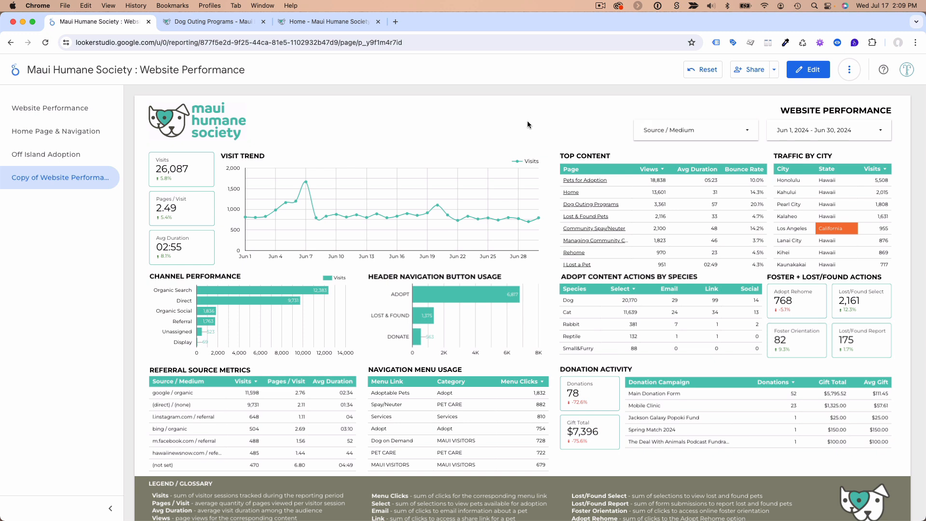
{"action": "left_click", "coordinate": [739, 130]}
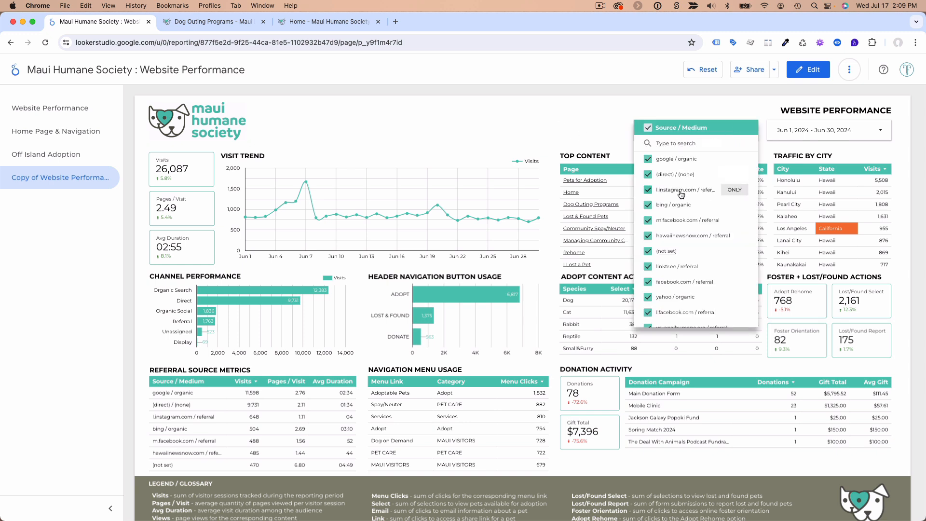
{"action": "left_click", "coordinate": [568, 138]}
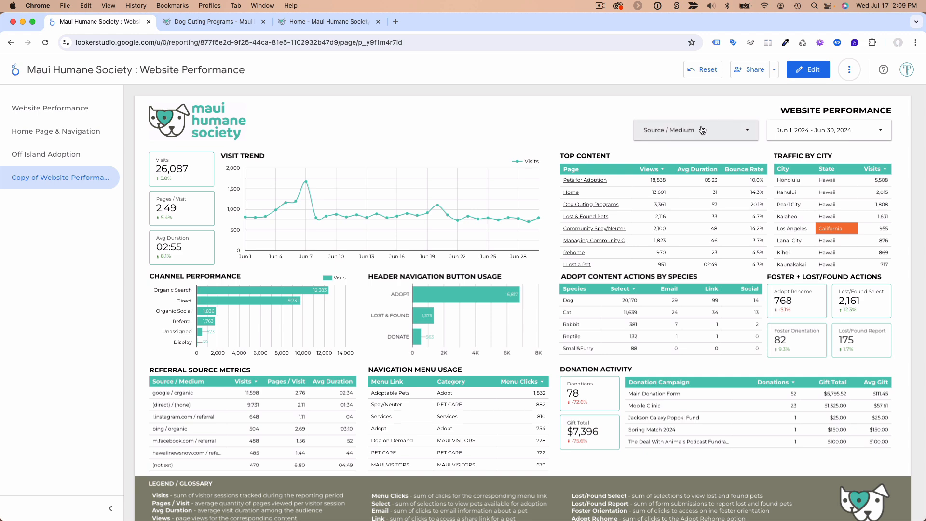
{"action": "left_click", "coordinate": [798, 76]}
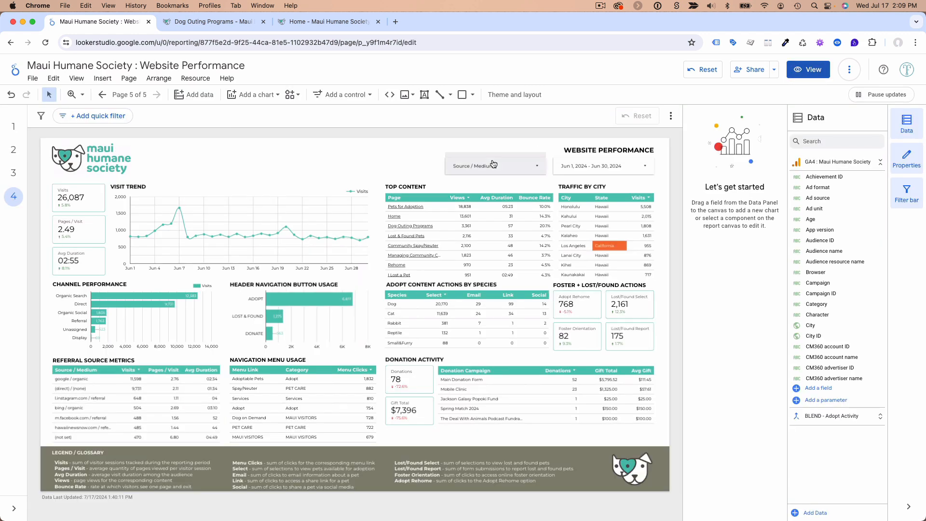
{"action": "left_click", "coordinate": [500, 159]}
{"action": "left_click", "coordinate": [472, 146]}
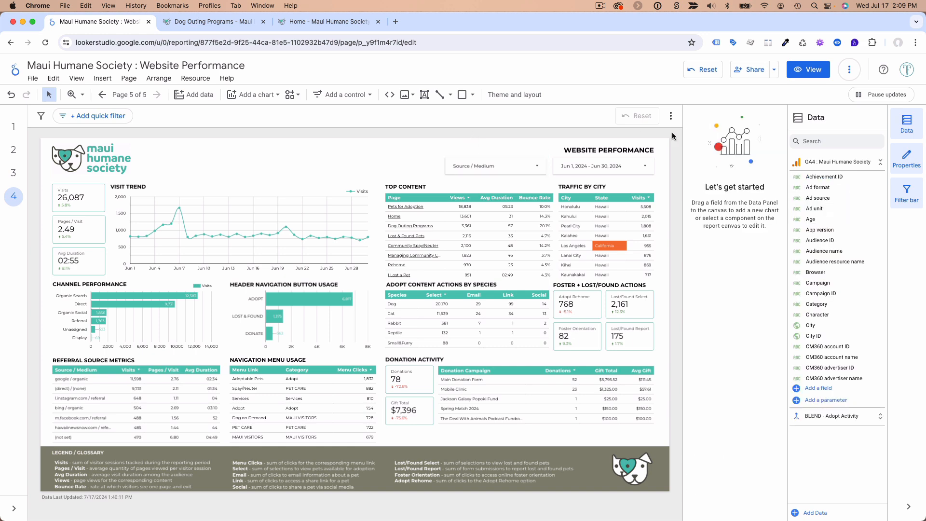
{"action": "left_click", "coordinate": [808, 69]}
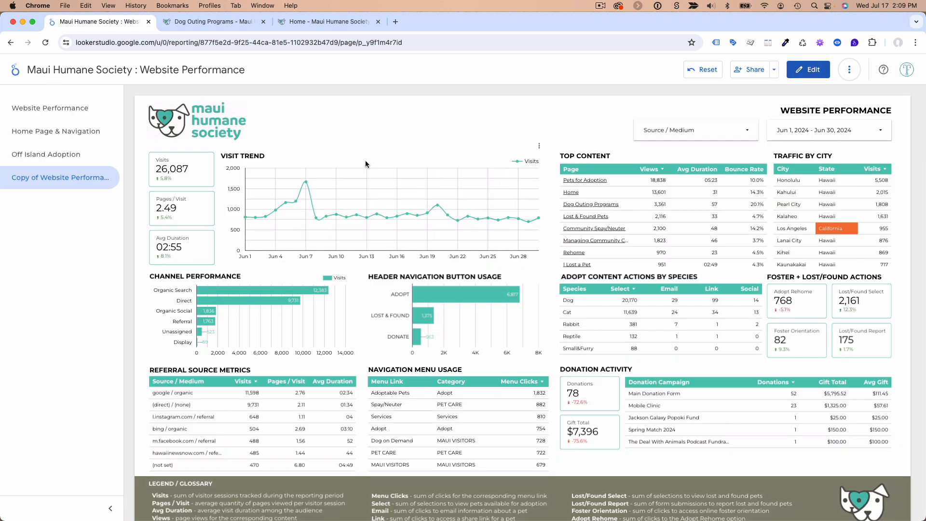